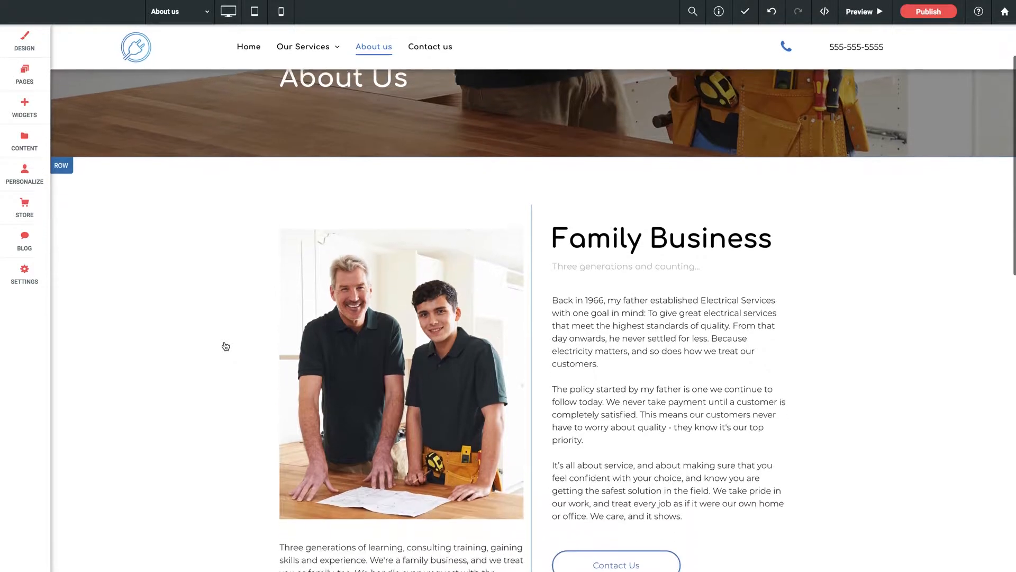
# Switch the About Us page to tablet view and examine how its header, image and text are laid out.
pyautogui.scroll(2, 225, 347)
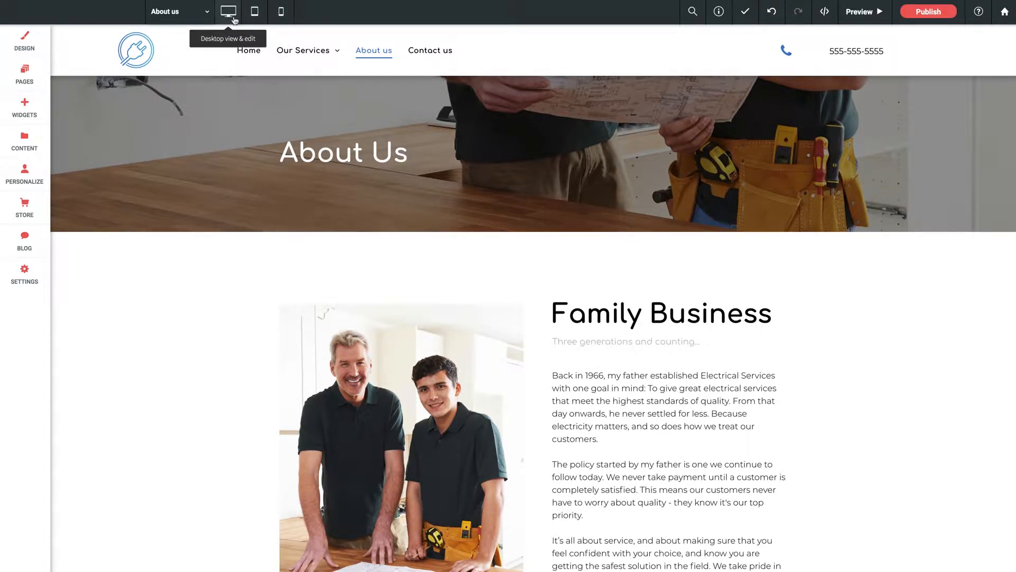
pyautogui.click(255, 13)
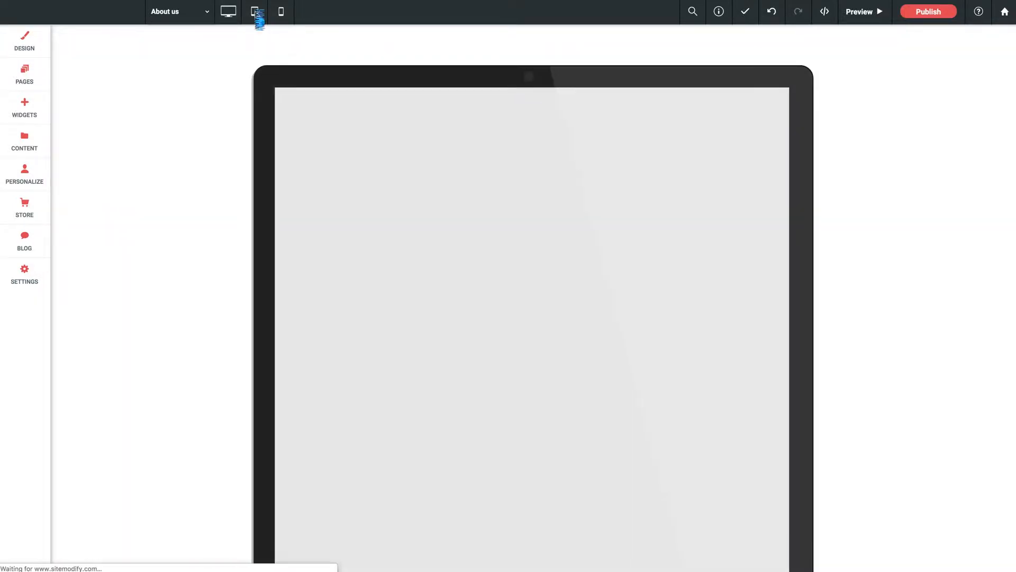
pyautogui.scroll(-5, 416, 339)
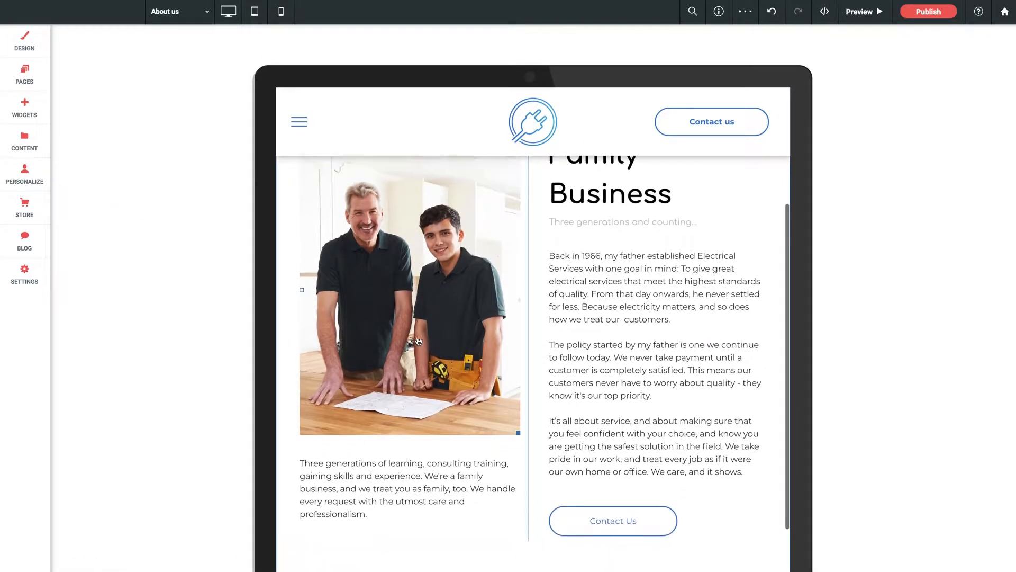
pyautogui.scroll(5, 418, 340)
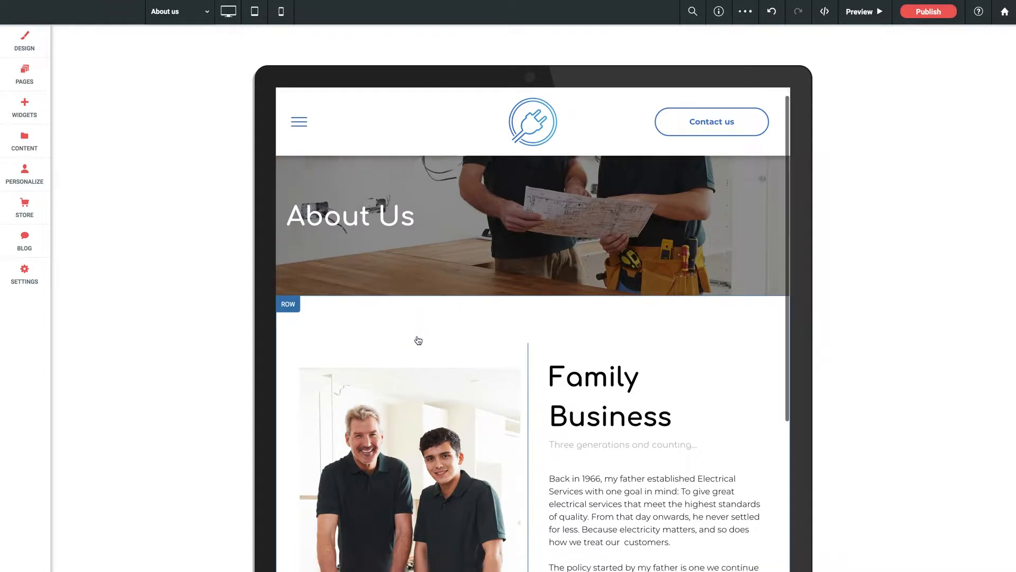
pyautogui.scroll(-8, 418, 340)
pyautogui.scroll(8, 417, 342)
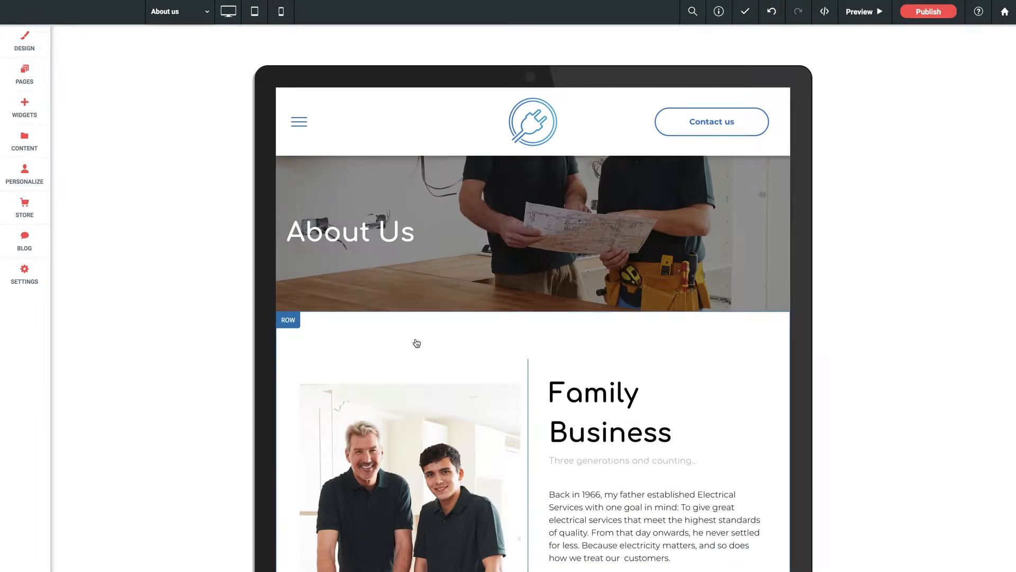
pyautogui.scroll(-3, 534, 352)
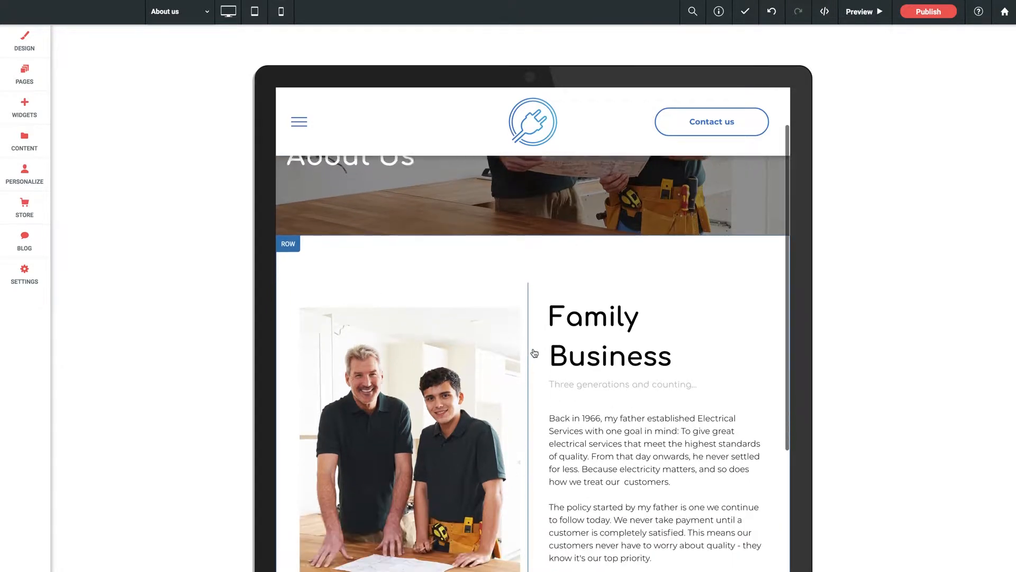
pyautogui.scroll(3, 458, 356)
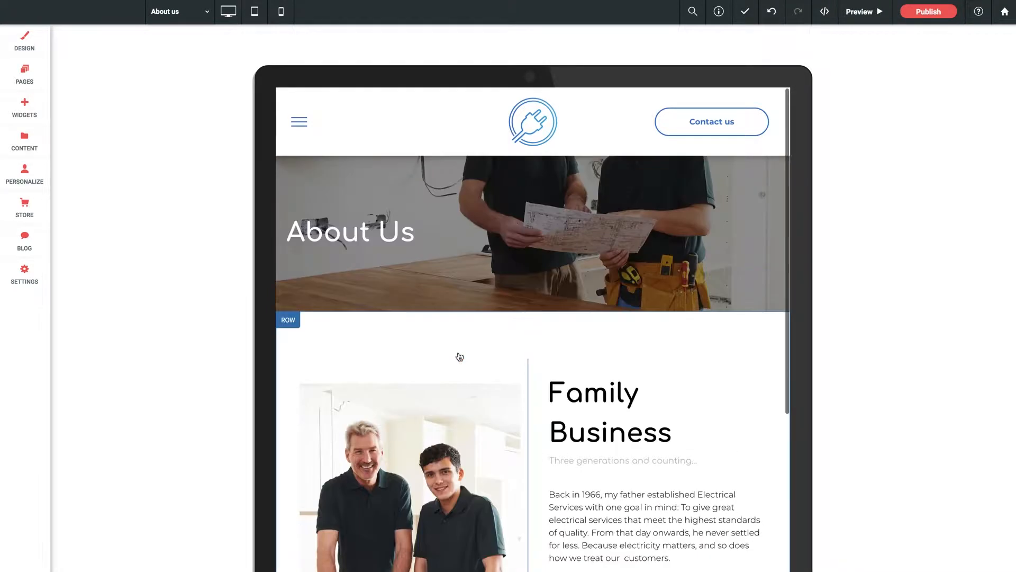
# Switch to mobile view and examine the About Us page's layout from the header down to the statistics section.
pyautogui.click(280, 12)
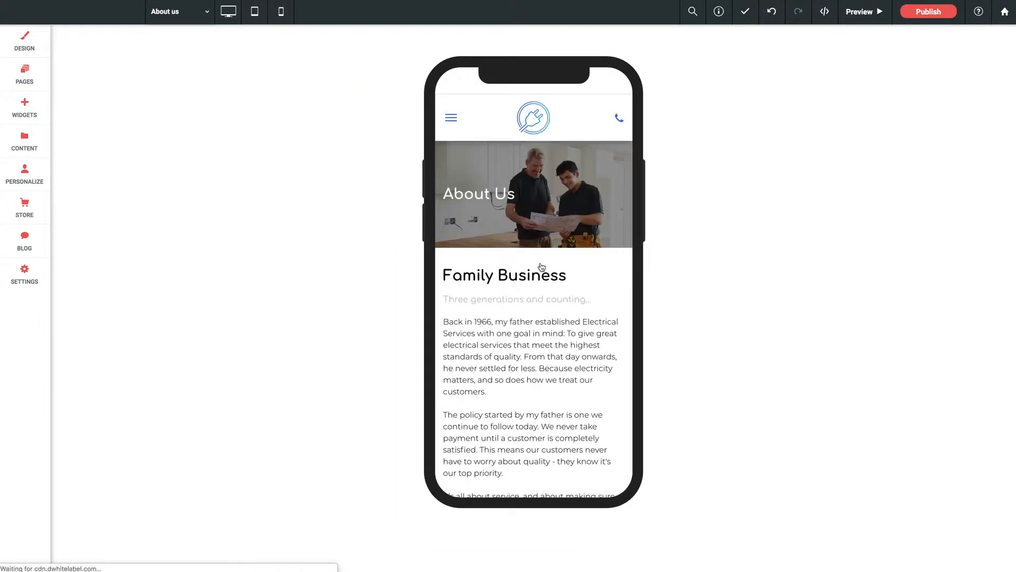
pyautogui.scroll(-2, 543, 309)
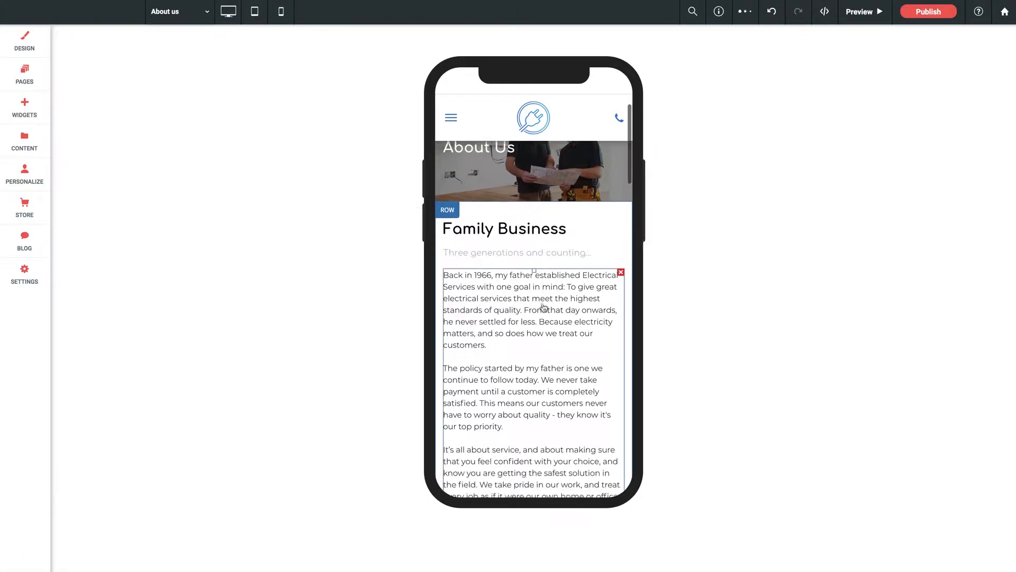
pyautogui.scroll(2, 543, 311)
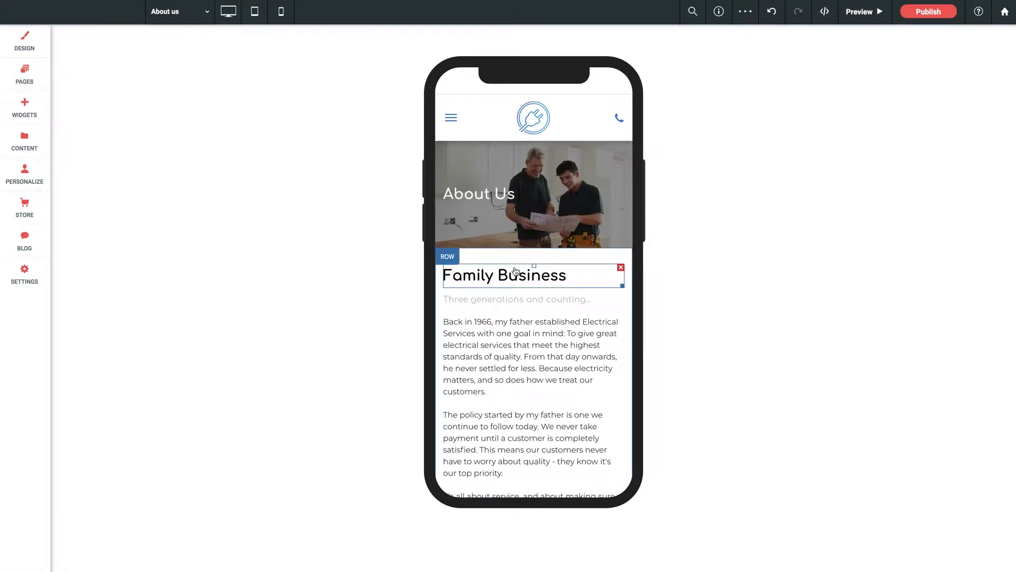
pyautogui.scroll(-1, 515, 271)
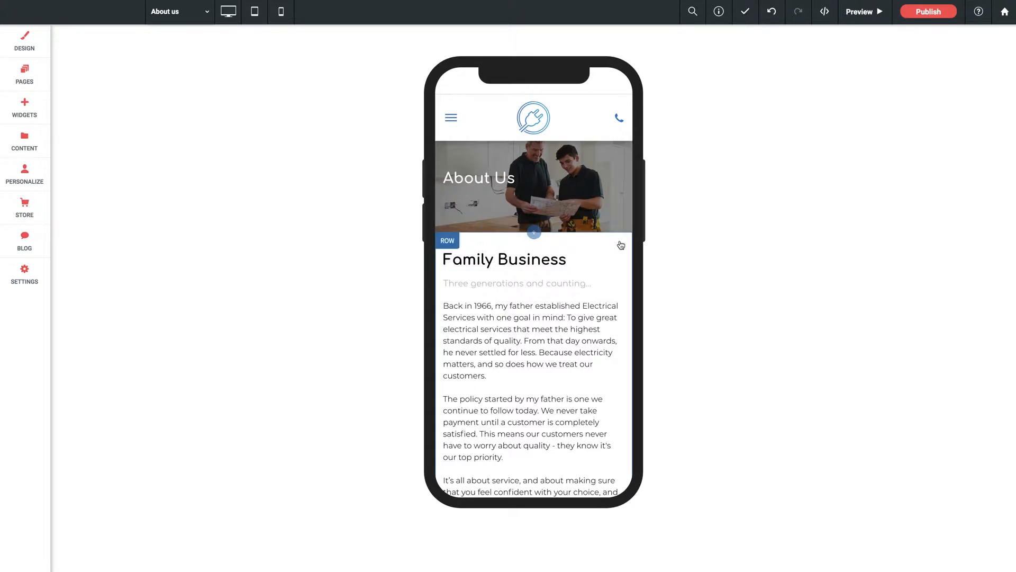
pyautogui.scroll(-15, 513, 278)
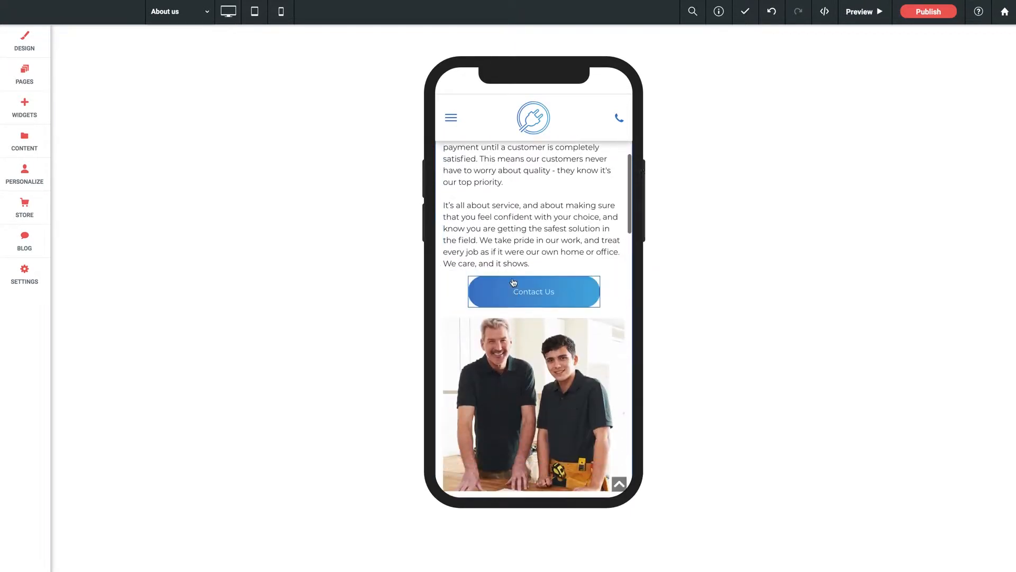
pyautogui.scroll(-3, 514, 282)
pyautogui.scroll(3, 513, 282)
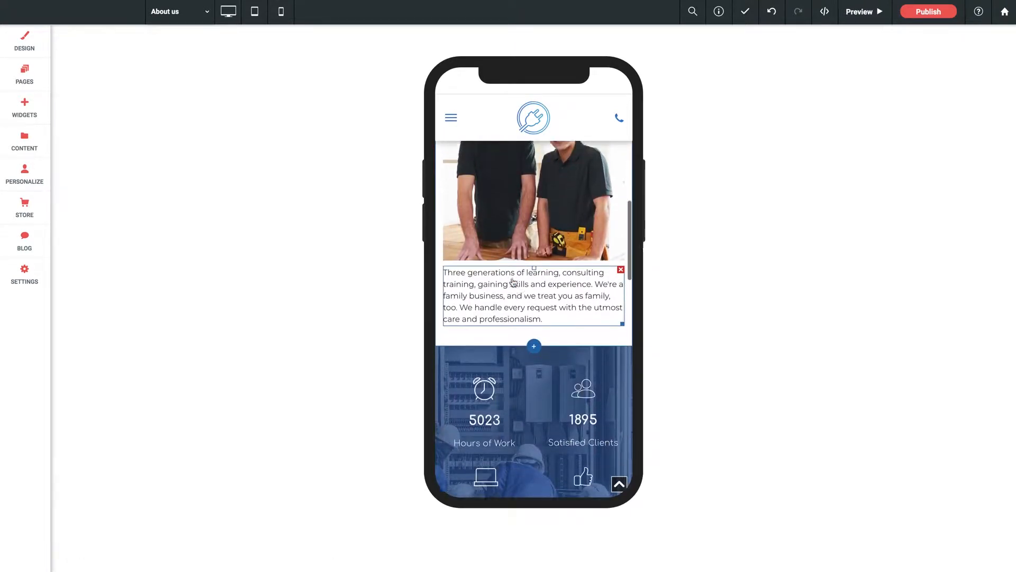
pyautogui.scroll(15, 513, 282)
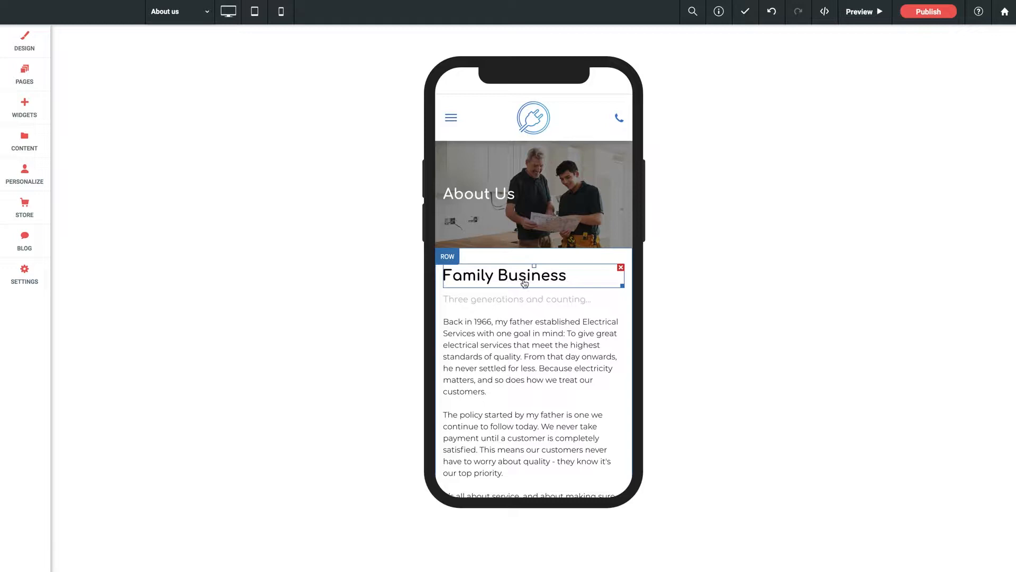
# In desktop view, duplicate the Contact Us button under the Family Business text and left-align the copy.
pyautogui.click(229, 11)
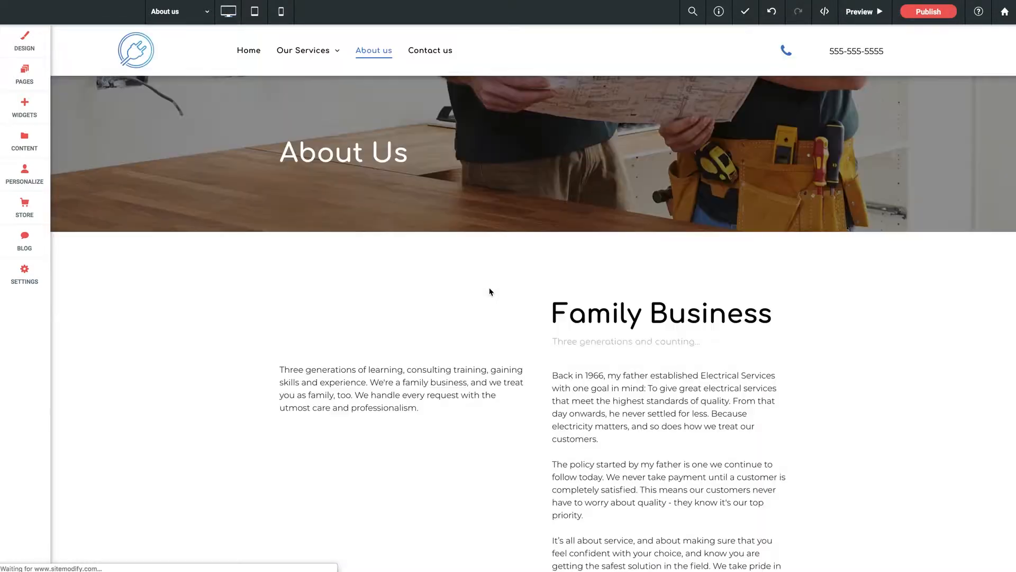
pyautogui.scroll(-5, 438, 315)
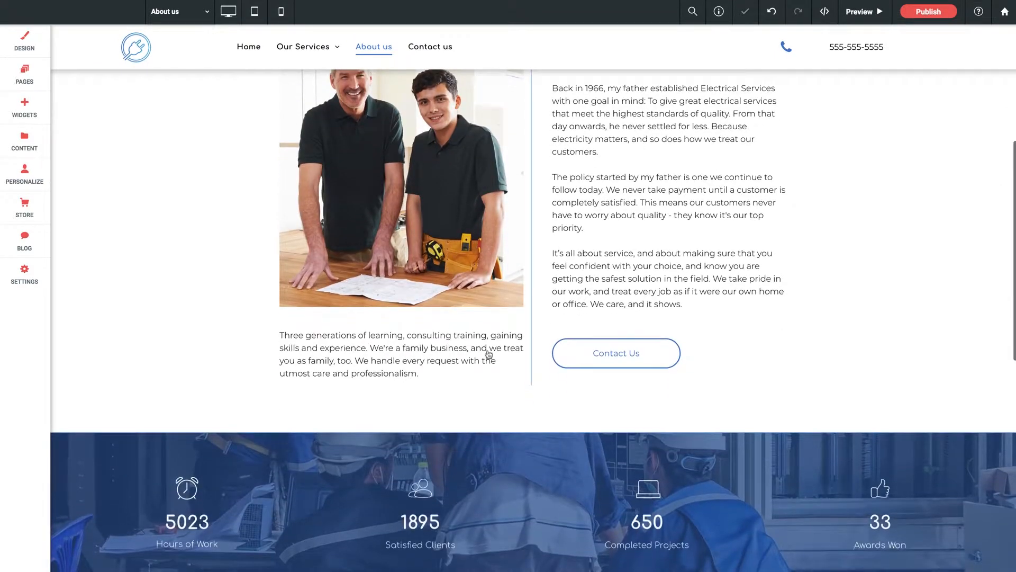
pyautogui.click(632, 367)
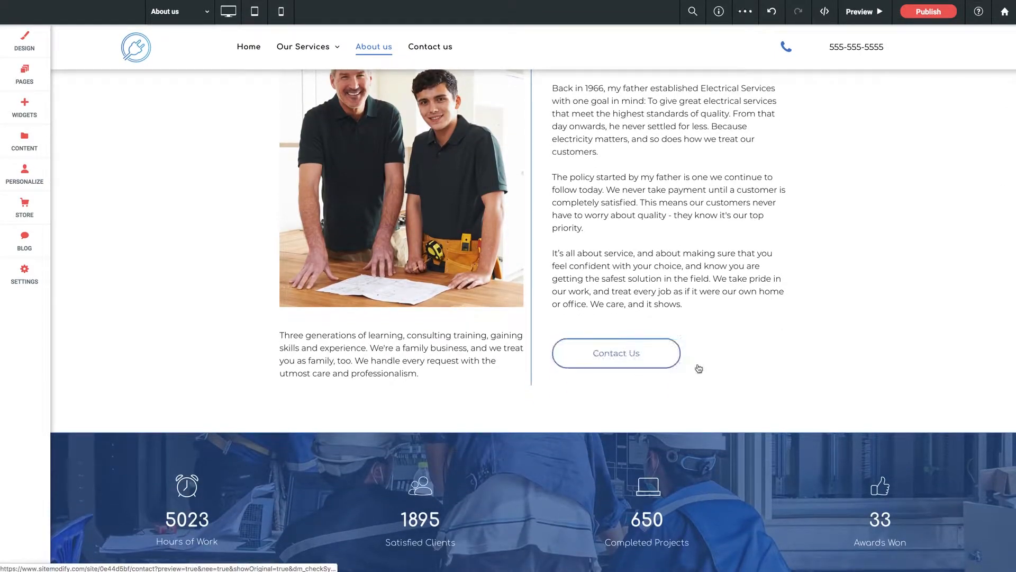
pyautogui.rightClick(648, 354)
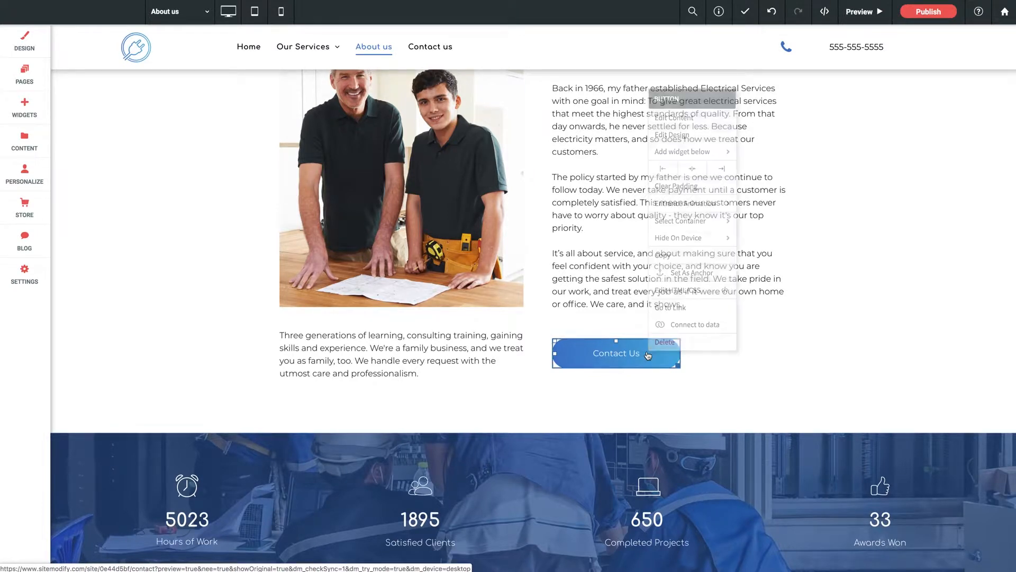
pyautogui.click(663, 257)
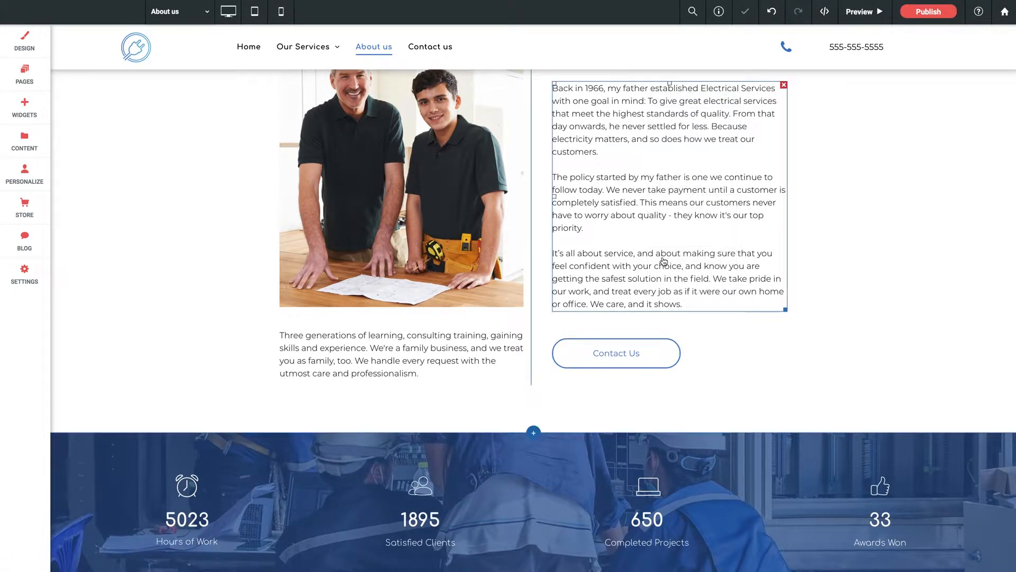
pyautogui.rightClick(617, 354)
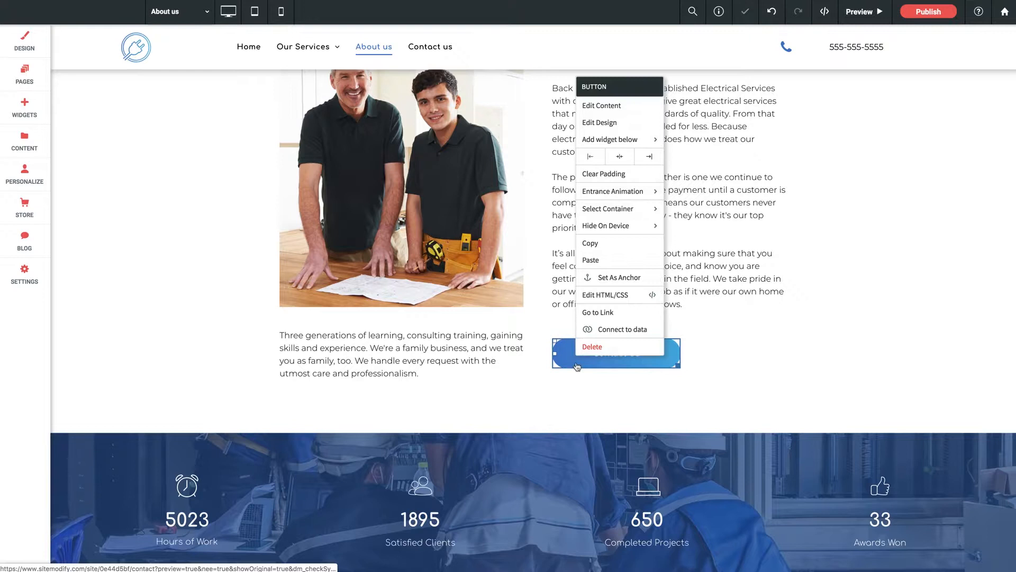
pyautogui.click(593, 261)
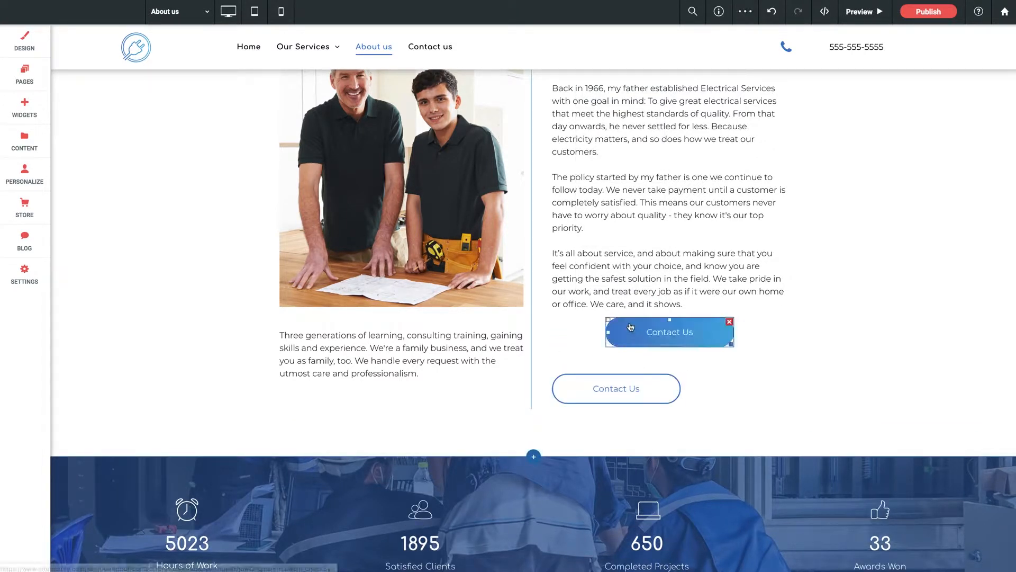
pyautogui.rightClick(633, 334)
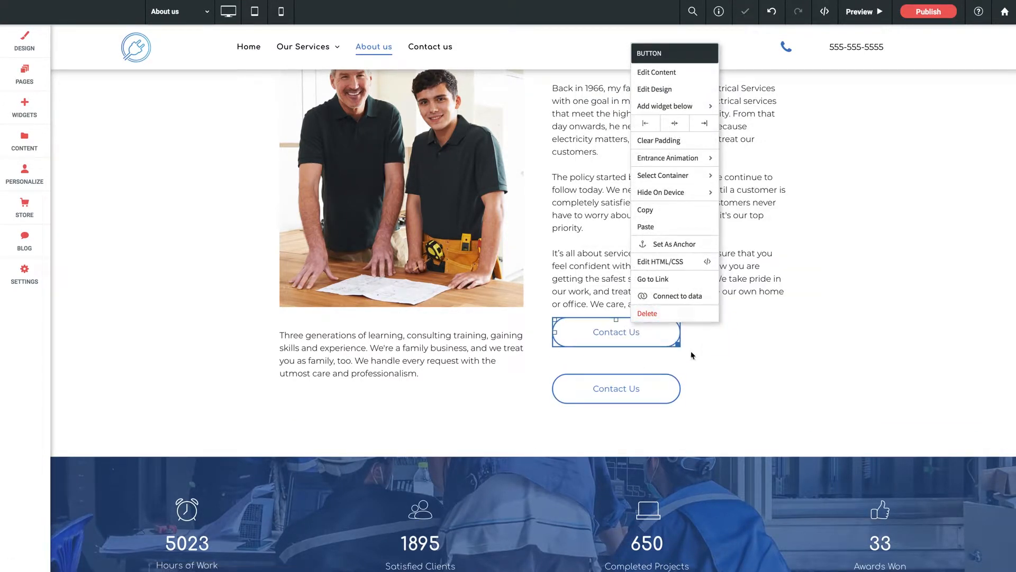
# Change the text on the upper, duplicated Contact Us button to "Read More".
pyautogui.click(583, 343)
pyautogui.click(584, 339)
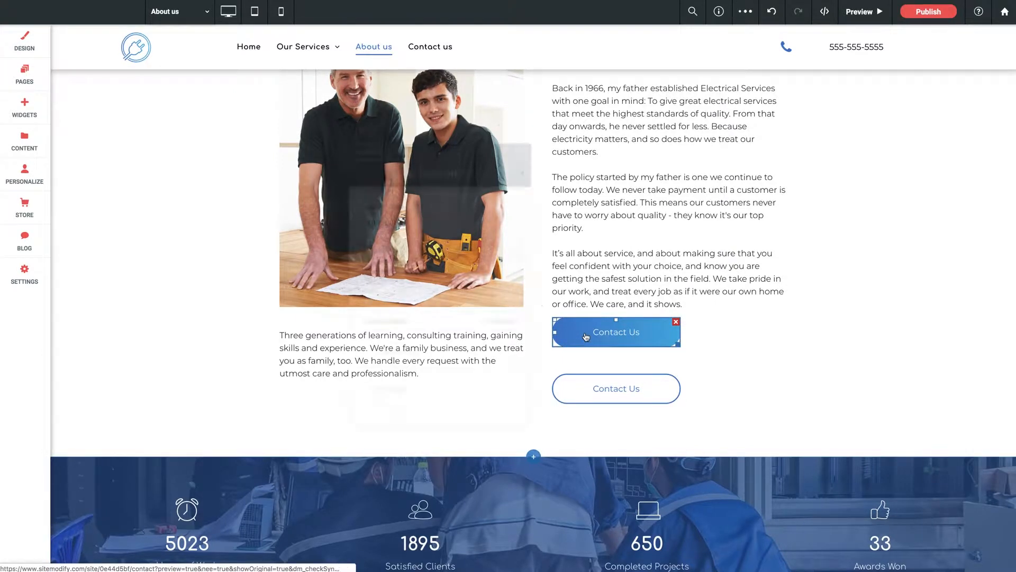
pyautogui.moveTo(408, 224); pyautogui.dragTo(299, 230)
pyautogui.write('Read More')
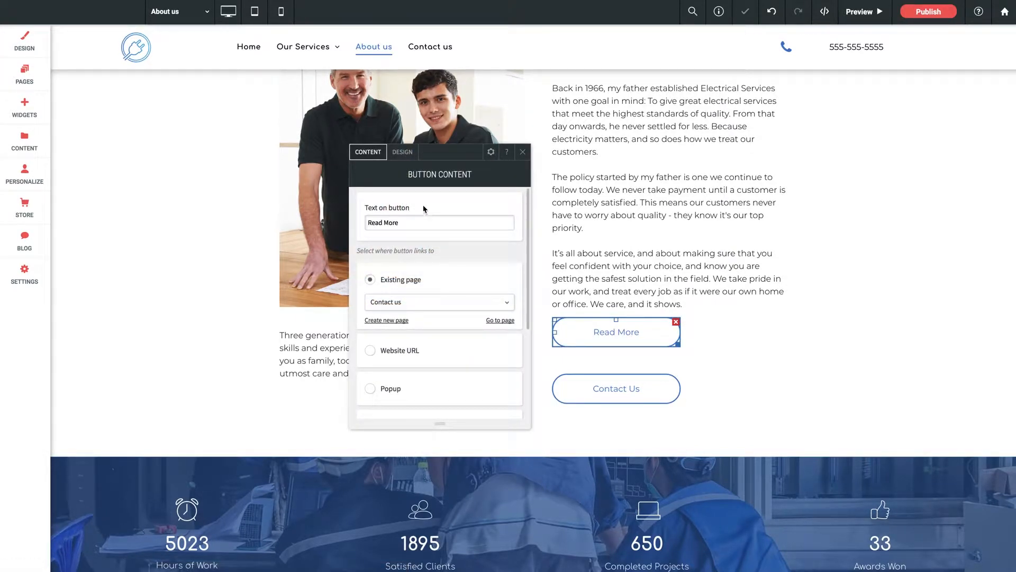
# Change the Read More button's border color to bright red in its design settings.
pyautogui.click(406, 155)
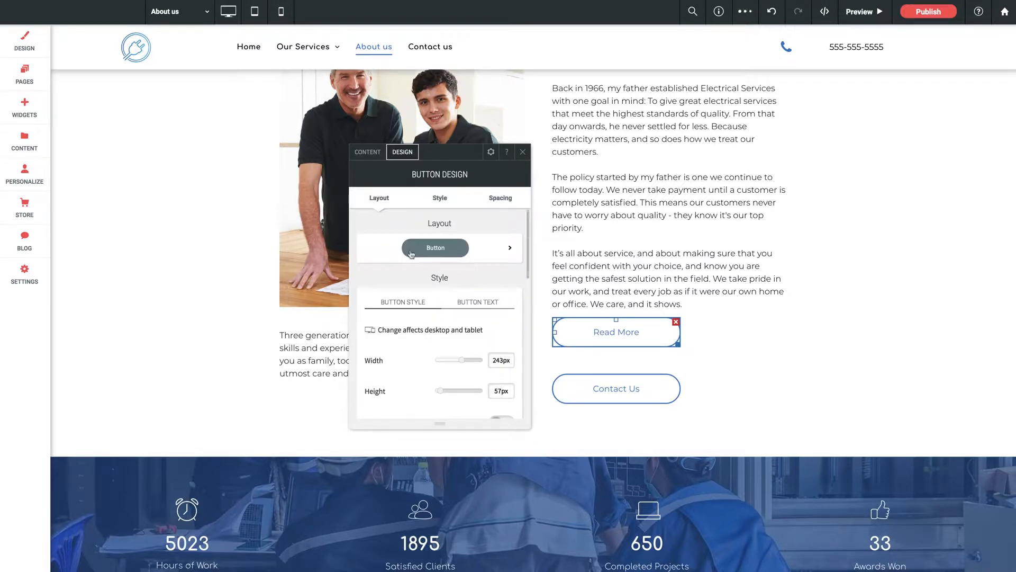
pyautogui.scroll(-5, 412, 259)
pyautogui.scroll(-1, 412, 276)
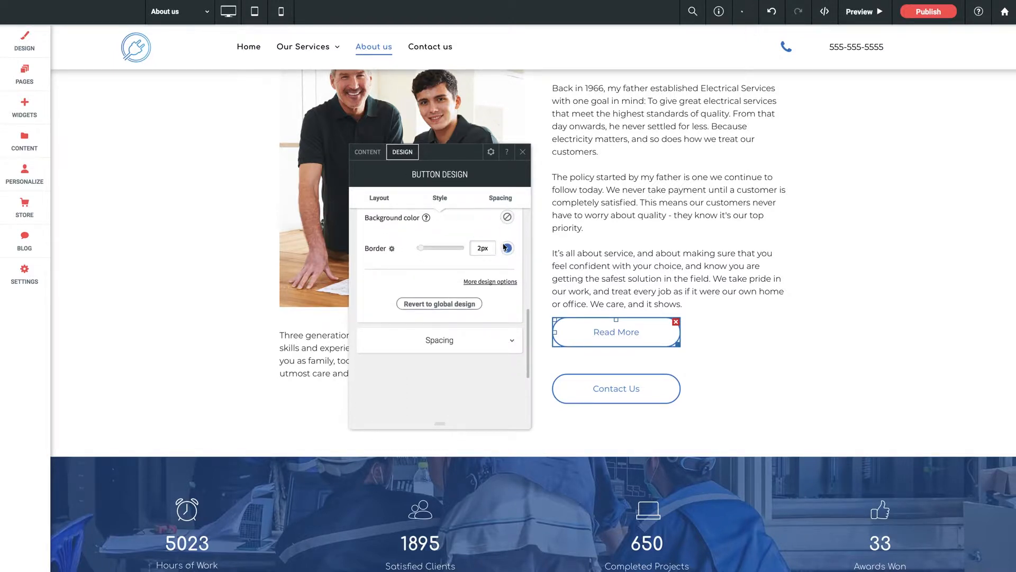
pyautogui.click(507, 248)
pyautogui.click(692, 313)
pyautogui.moveTo(692, 312); pyautogui.dragTo(692, 307)
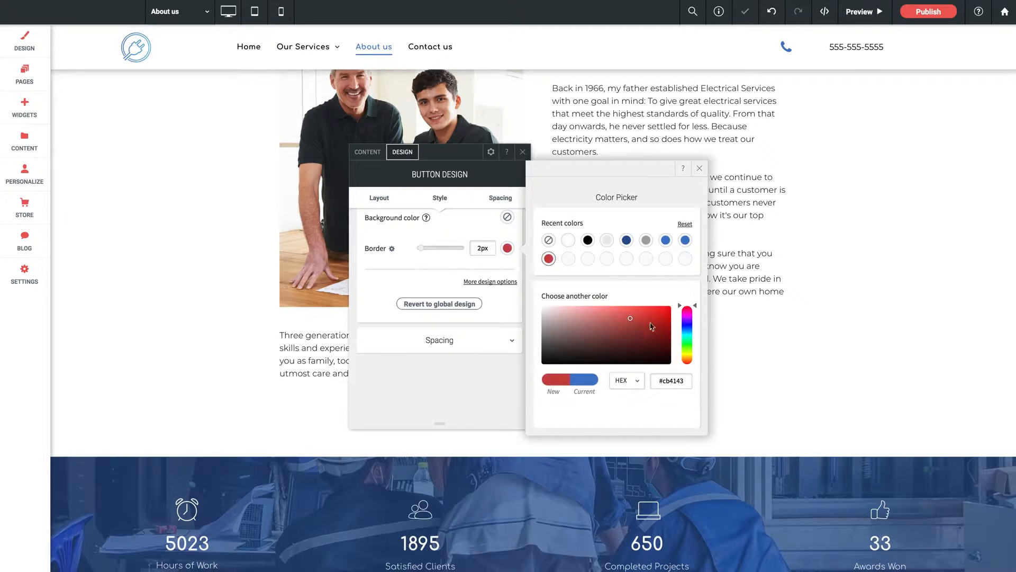
pyautogui.click(667, 310)
pyautogui.click(699, 168)
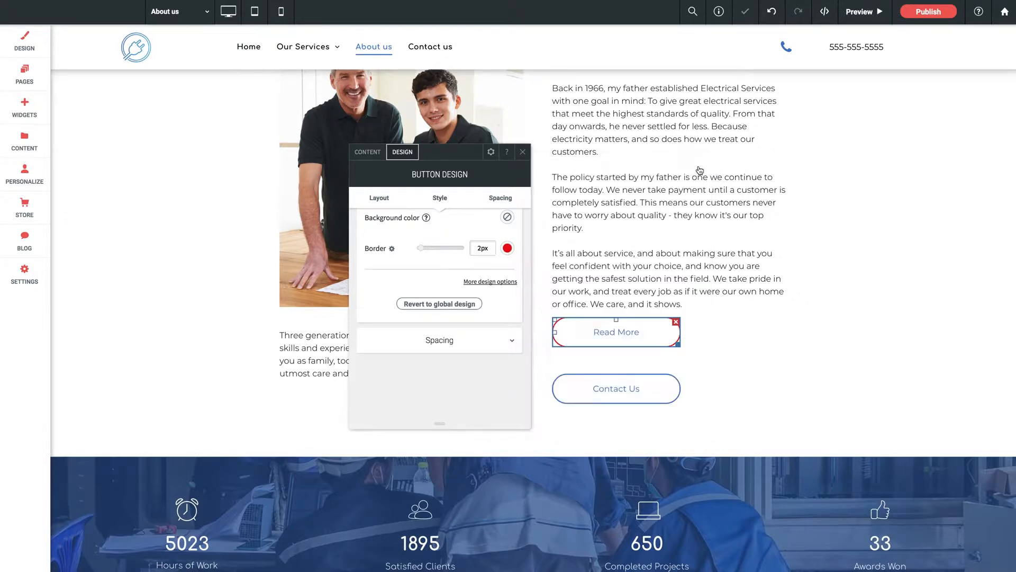
pyautogui.click(522, 152)
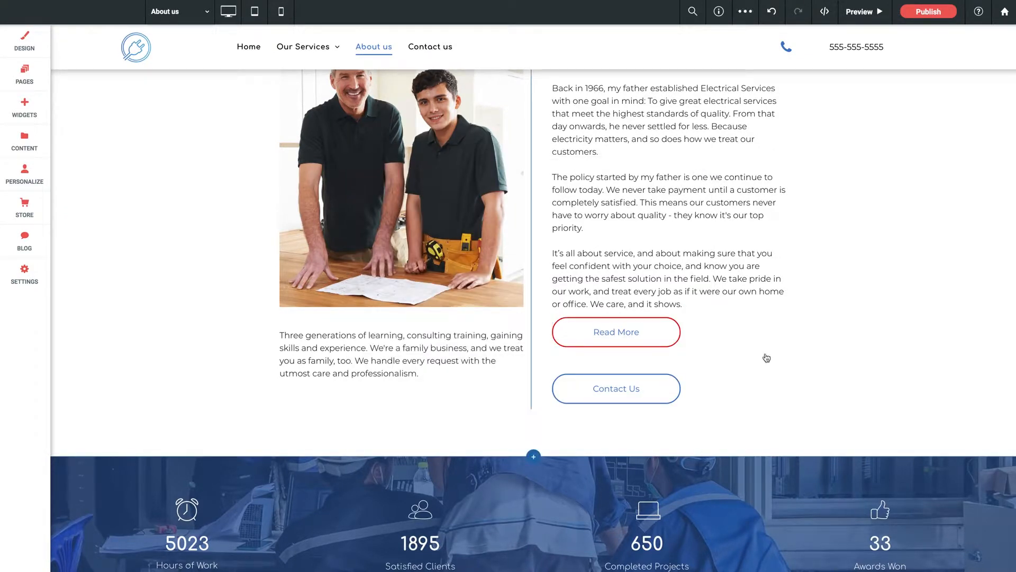
# Check the Read More and Contact Us buttons in tablet view and in mobile view.
pyautogui.click(254, 11)
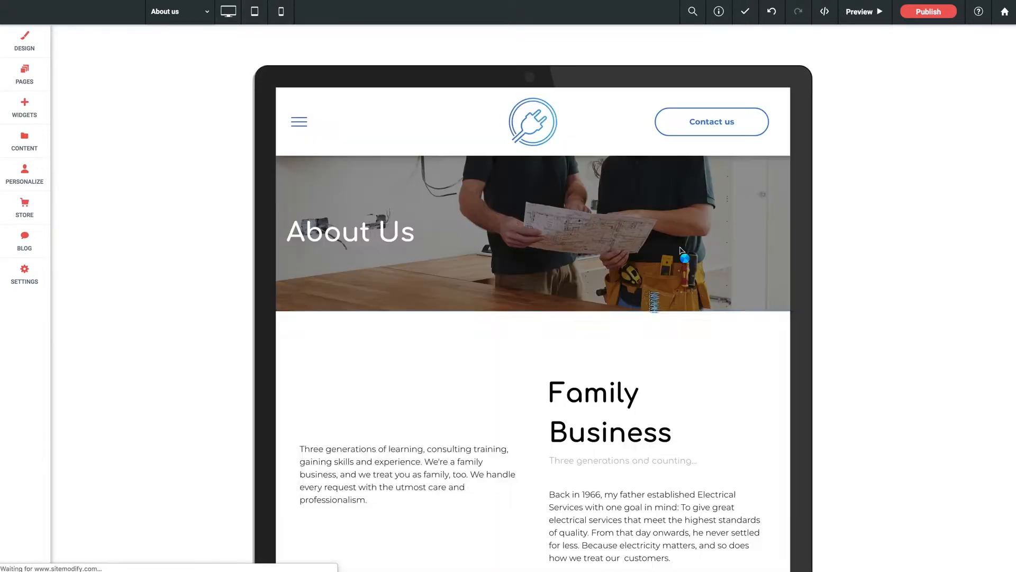
pyautogui.scroll(-6, 633, 352)
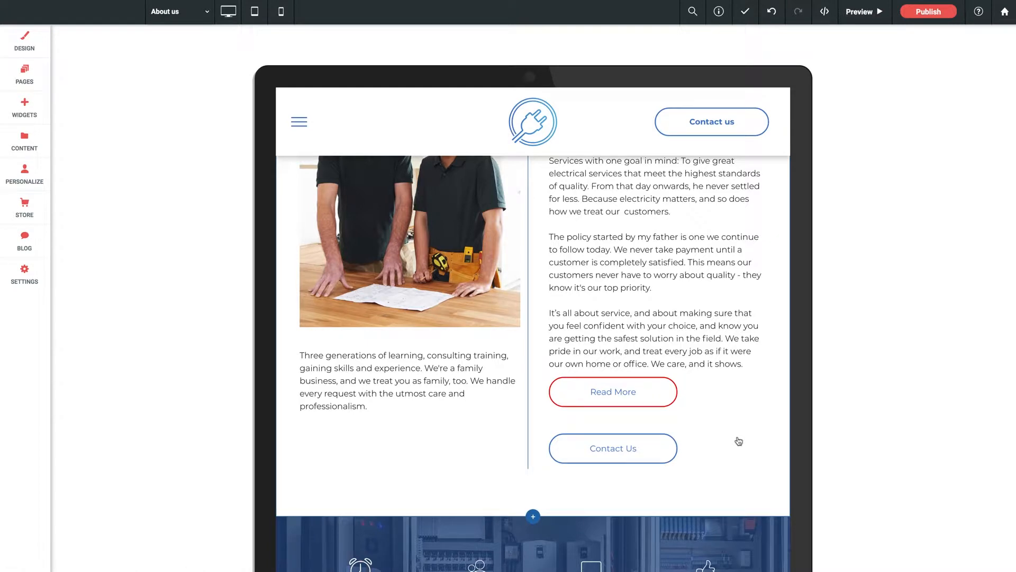
pyautogui.click(281, 11)
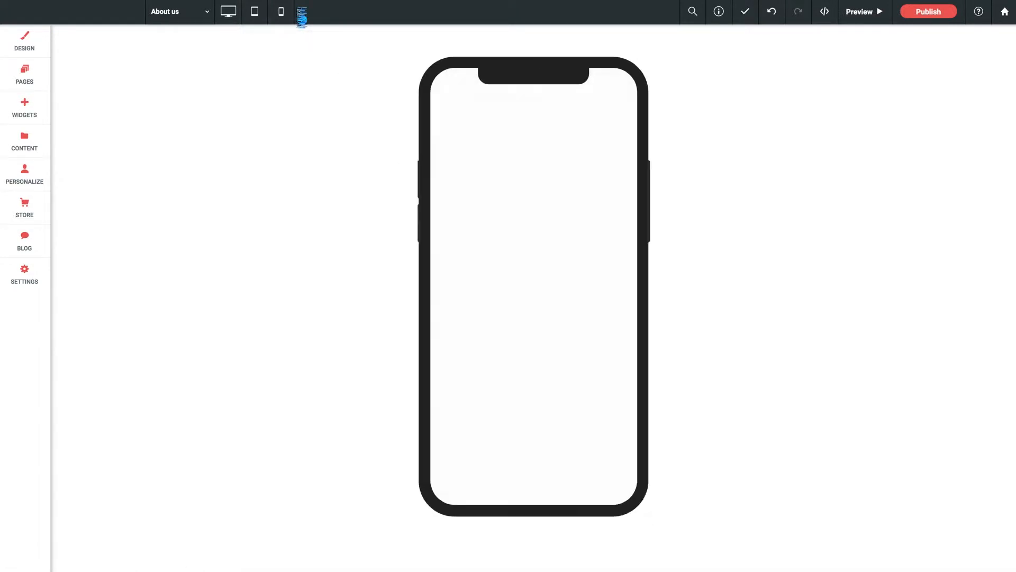
pyautogui.scroll(-8, 556, 340)
pyautogui.scroll(2, 554, 363)
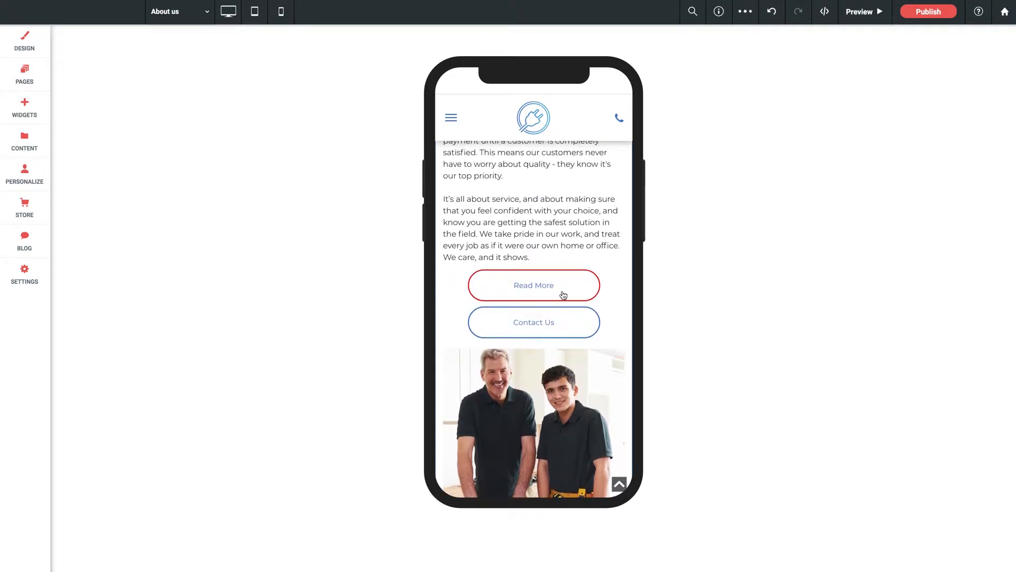
pyautogui.click(574, 320)
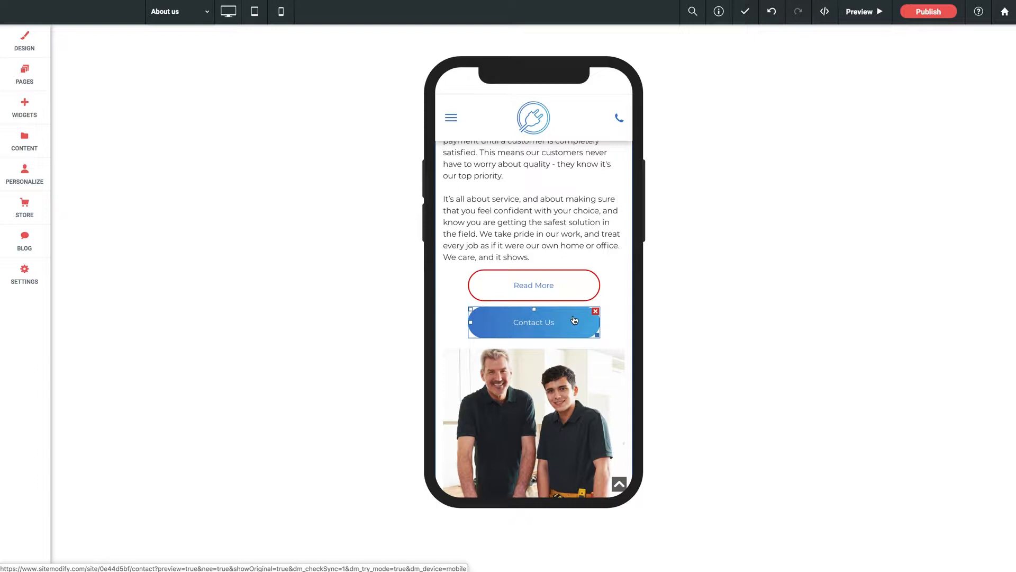
pyautogui.click(574, 298)
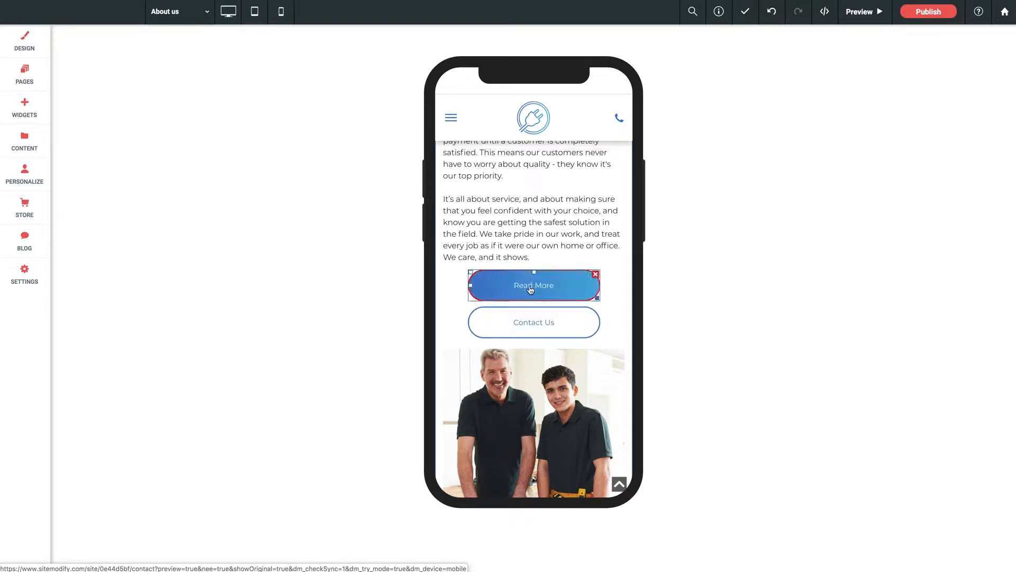
# In mobile view, make the Read More and Contact Us buttons narrower.
pyautogui.click(556, 390)
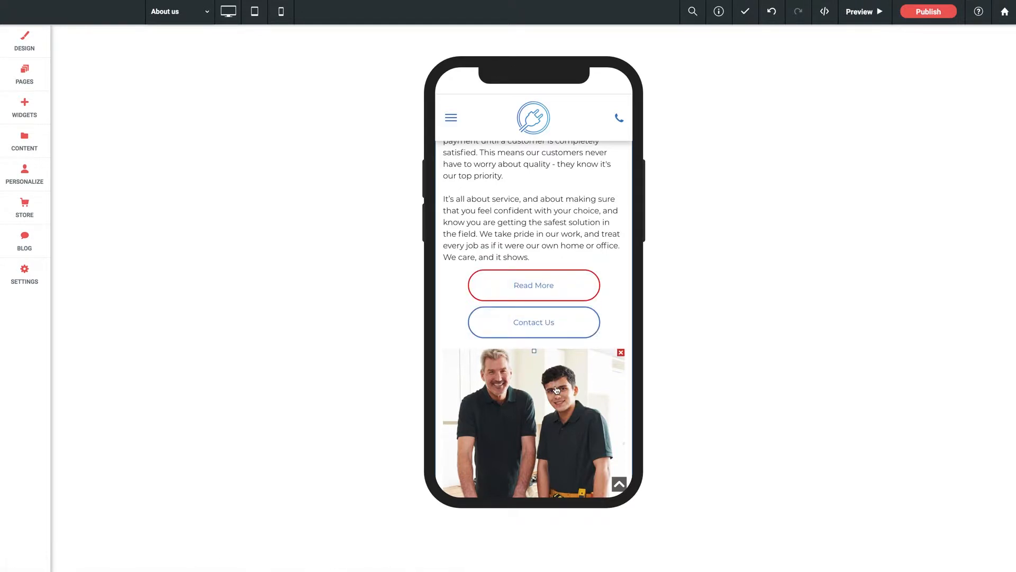
pyautogui.click(558, 285)
pyautogui.moveTo(594, 299); pyautogui.dragTo(569, 299)
pyautogui.moveTo(597, 336); pyautogui.dragTo(575, 334)
# Right-align the Read More and Contact Us buttons in mobile view.
pyautogui.rightClick(552, 288)
pyautogui.click(626, 364)
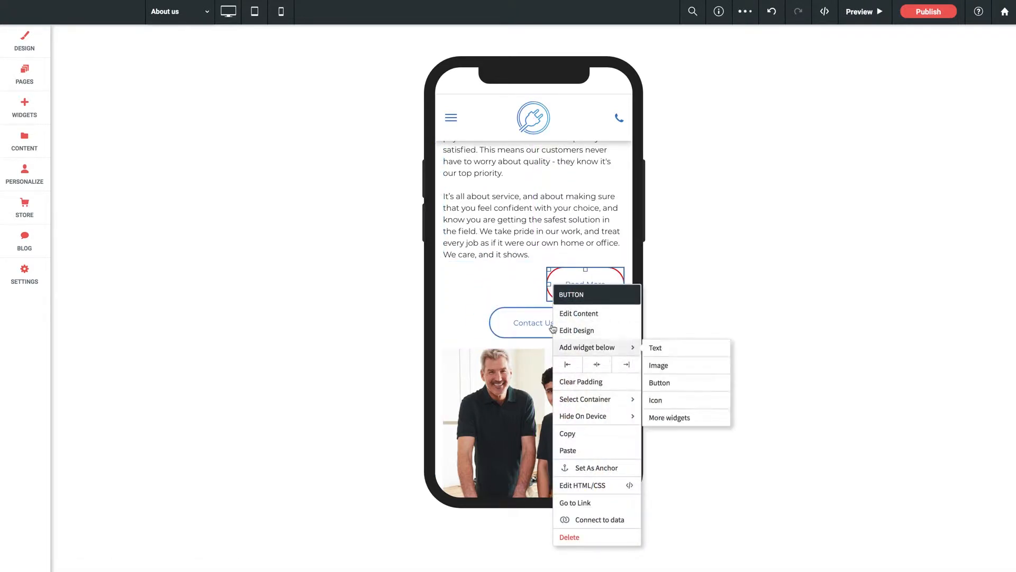
pyautogui.rightClick(537, 317)
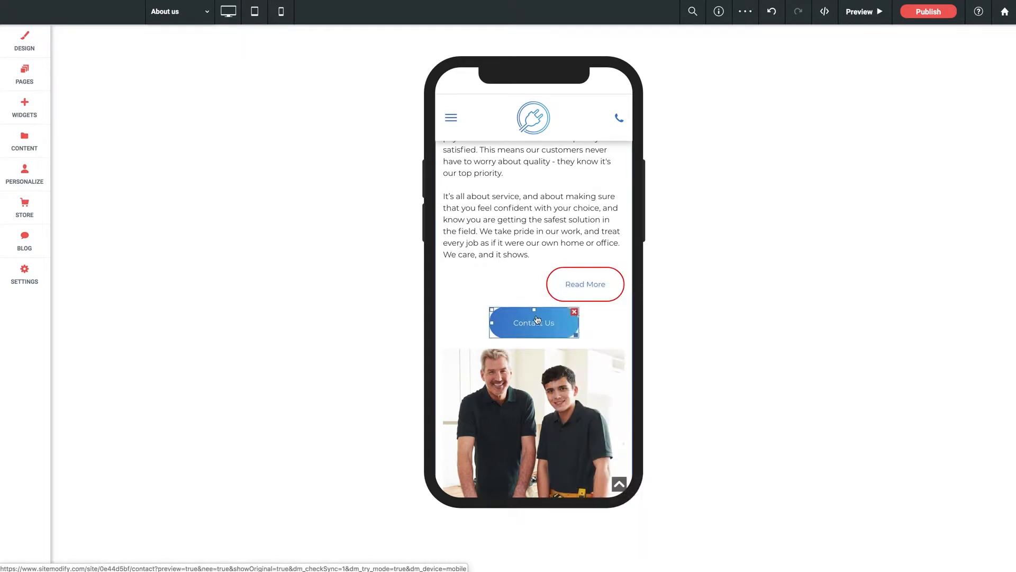
pyautogui.click(611, 133)
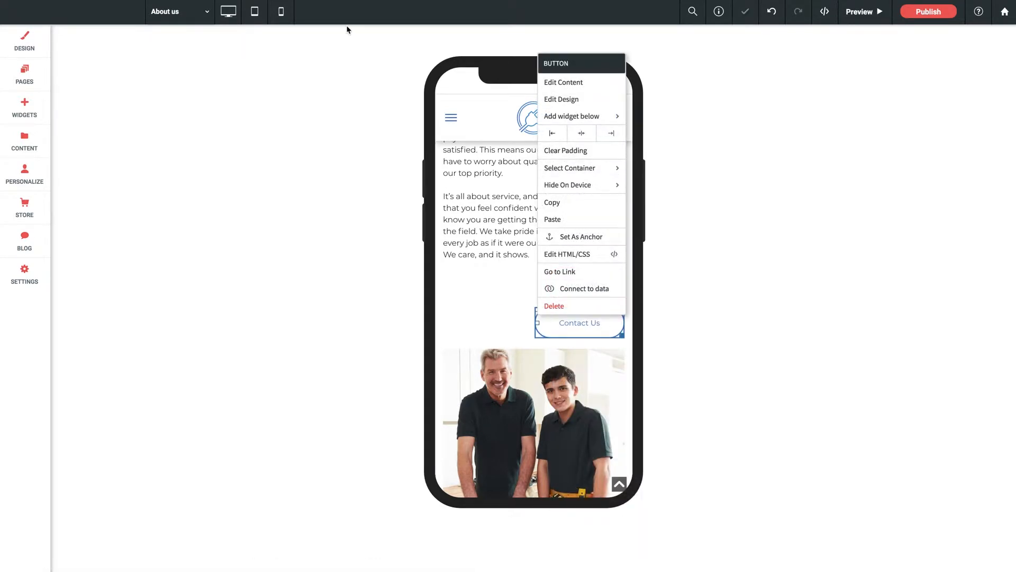
# Check the size and alignment of the Read More and Contact Us buttons in tablet and desktop views.
pyautogui.click(255, 12)
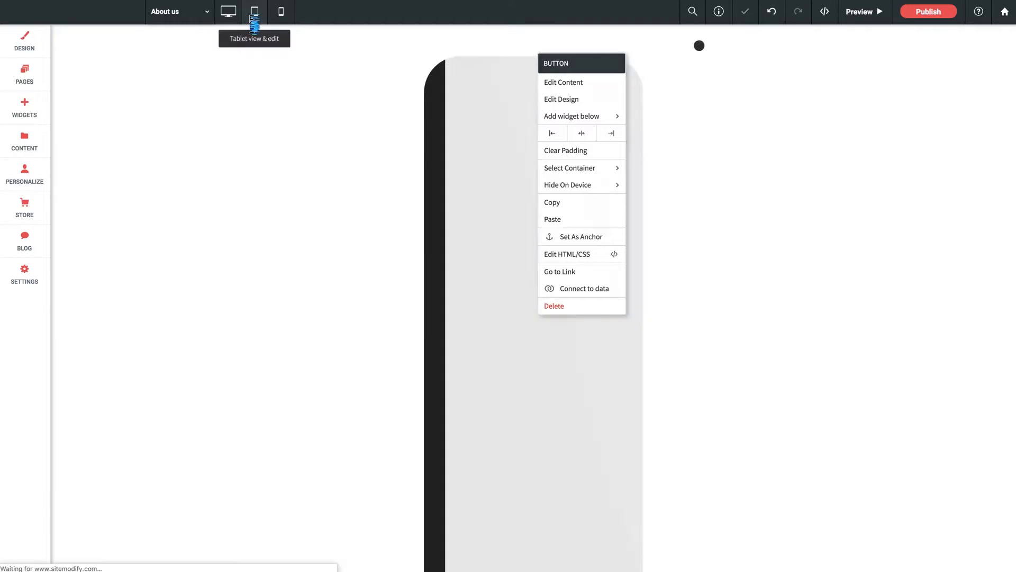
pyautogui.scroll(-7, 584, 414)
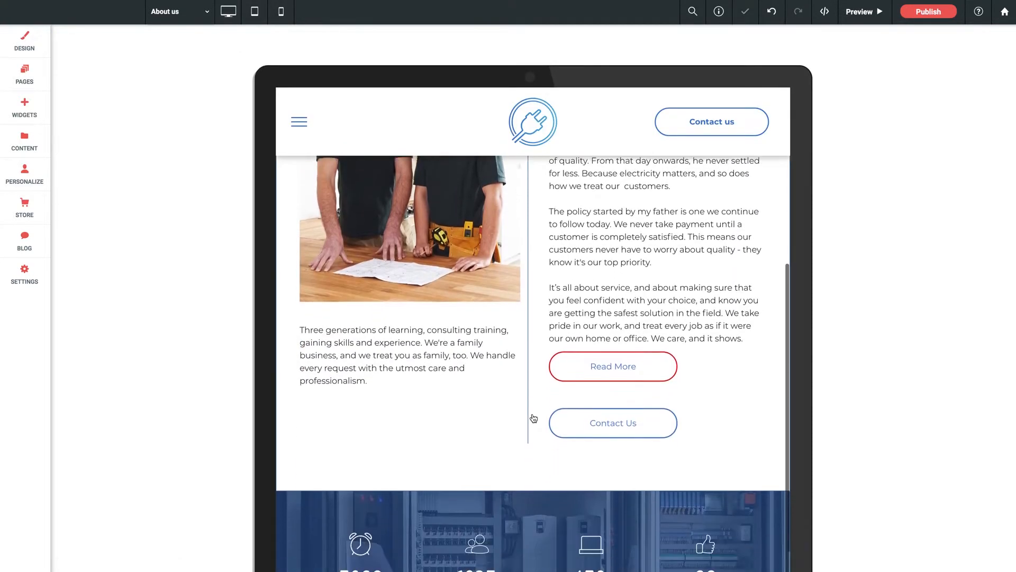
pyautogui.click(228, 11)
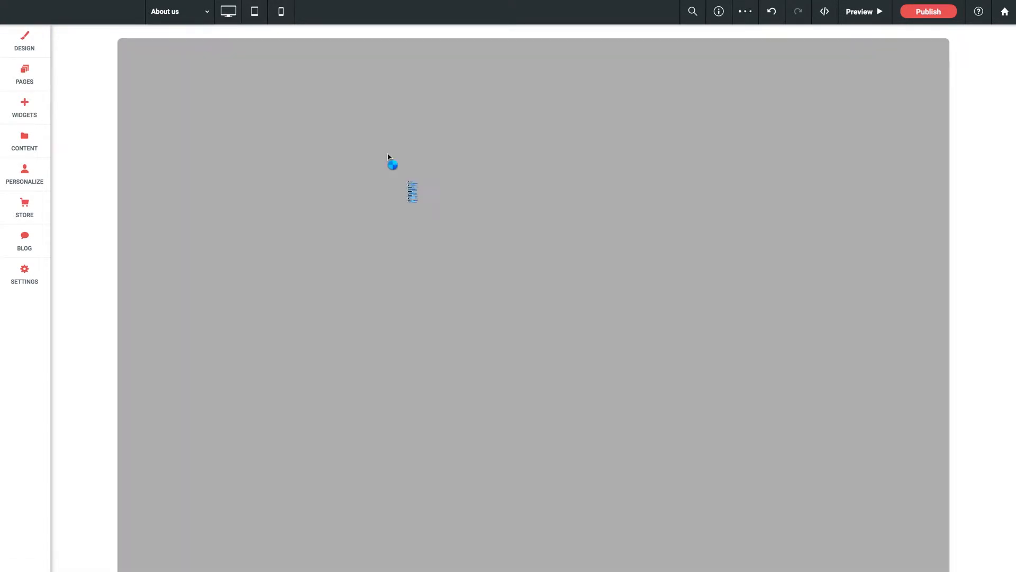
pyautogui.scroll(-7, 585, 335)
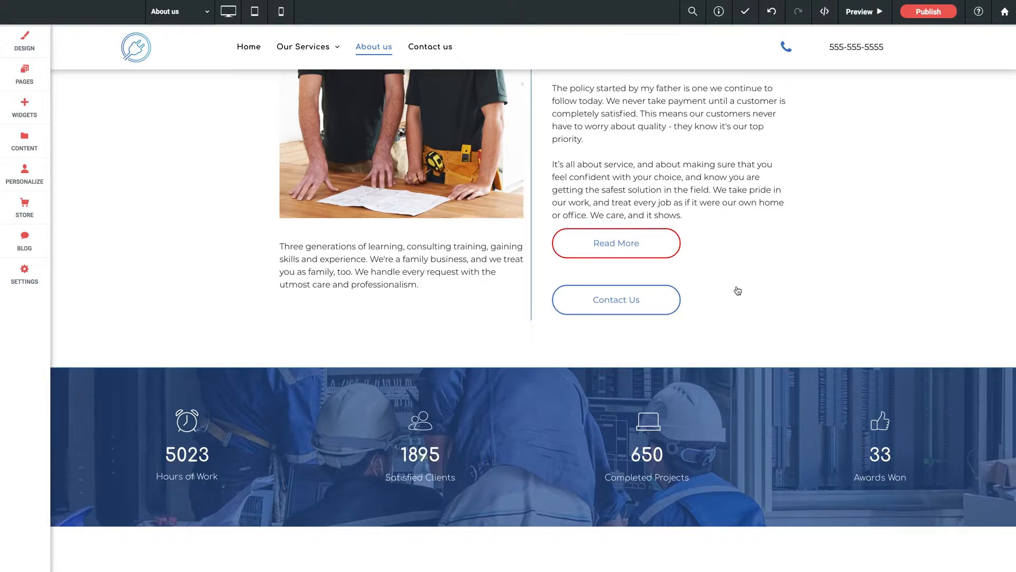
# In desktop view, copy the whole Family Business row and paste the duplicate onto the page.
pyautogui.scroll(7, 738, 290)
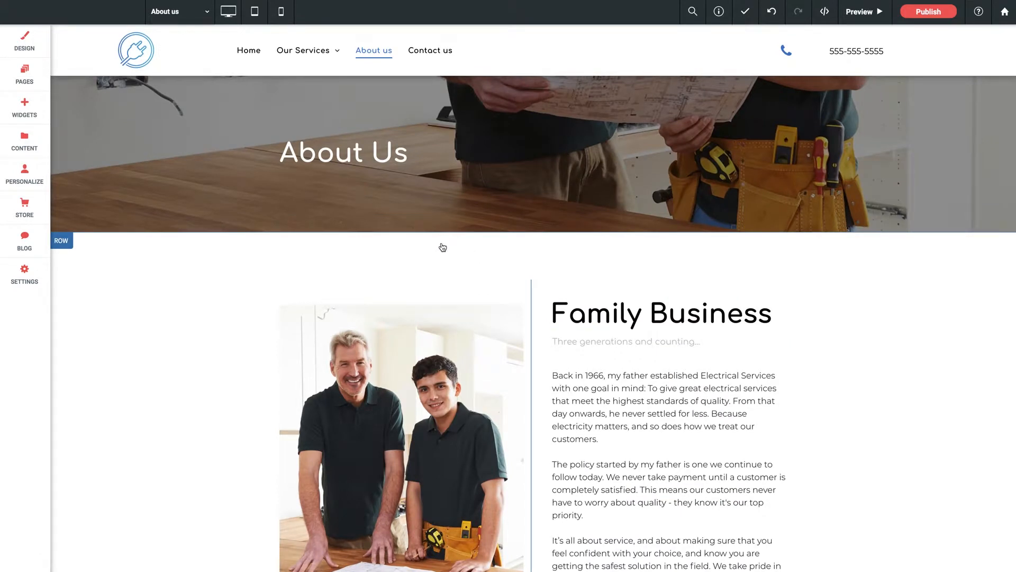
pyautogui.scroll(-3, 250, 251)
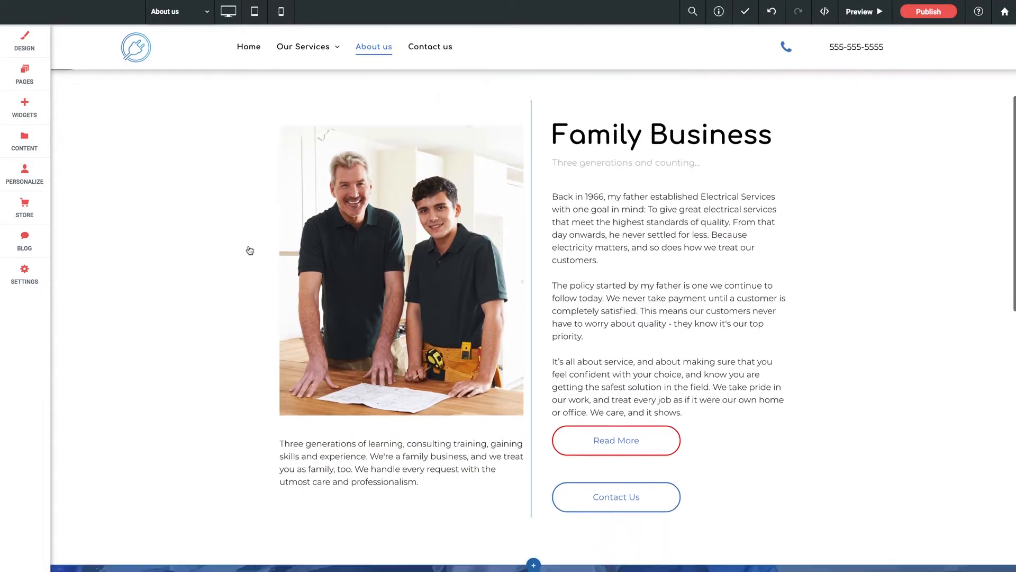
pyautogui.scroll(-1, 250, 250)
pyautogui.scroll(4, 251, 249)
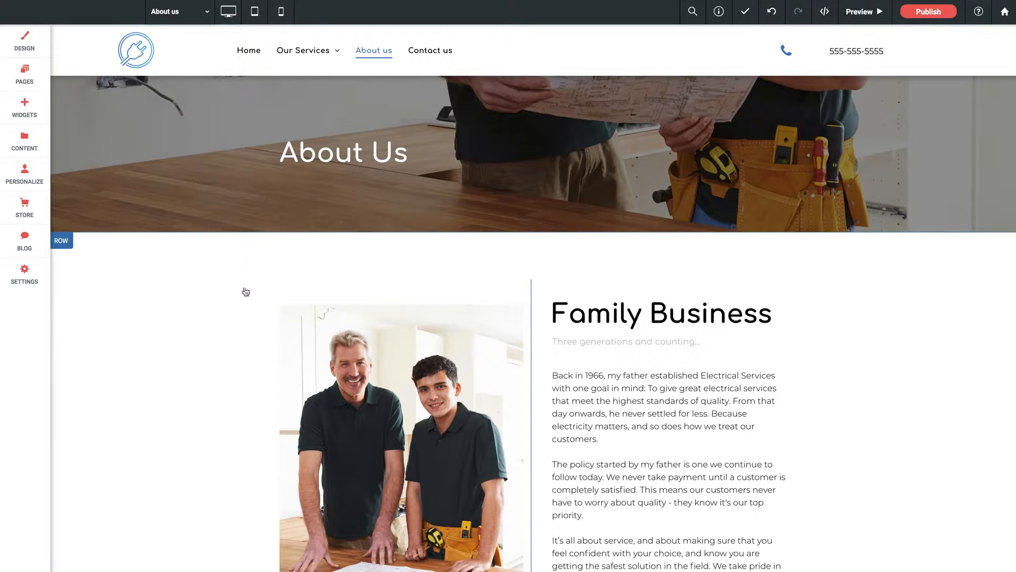
pyautogui.scroll(-2, 246, 292)
pyautogui.scroll(-3, 246, 292)
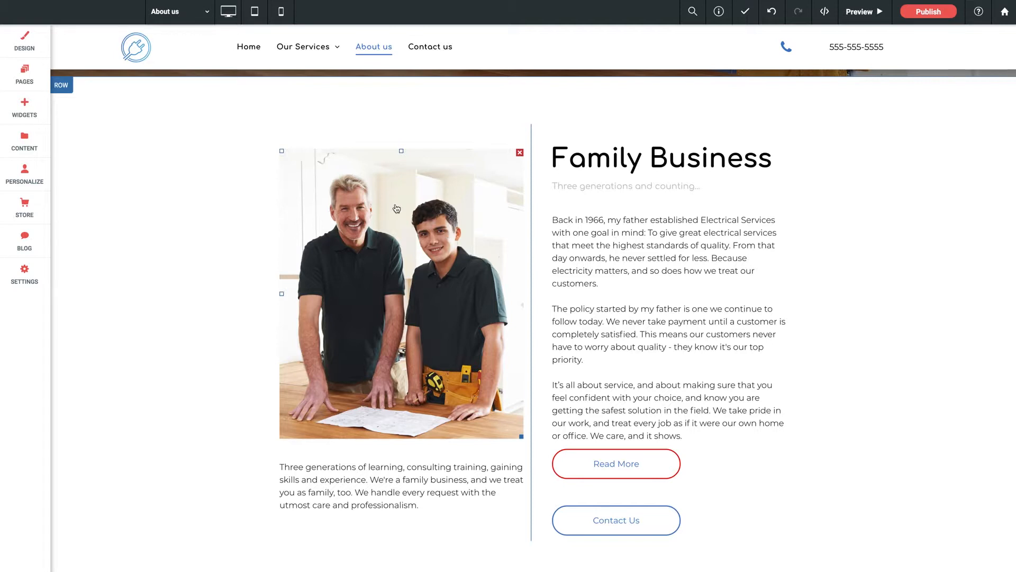
pyautogui.click(62, 87)
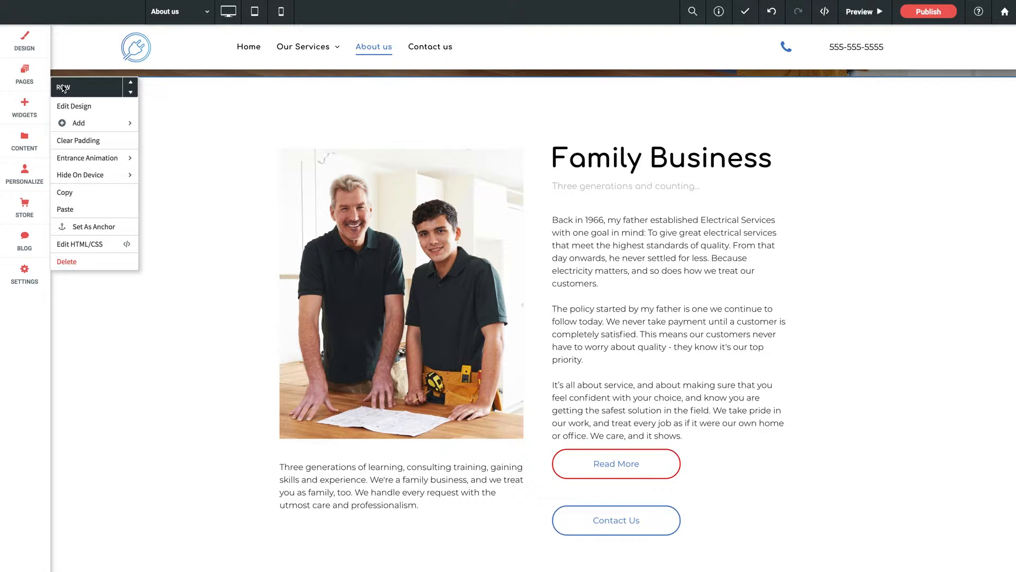
pyautogui.moveTo(87, 179)
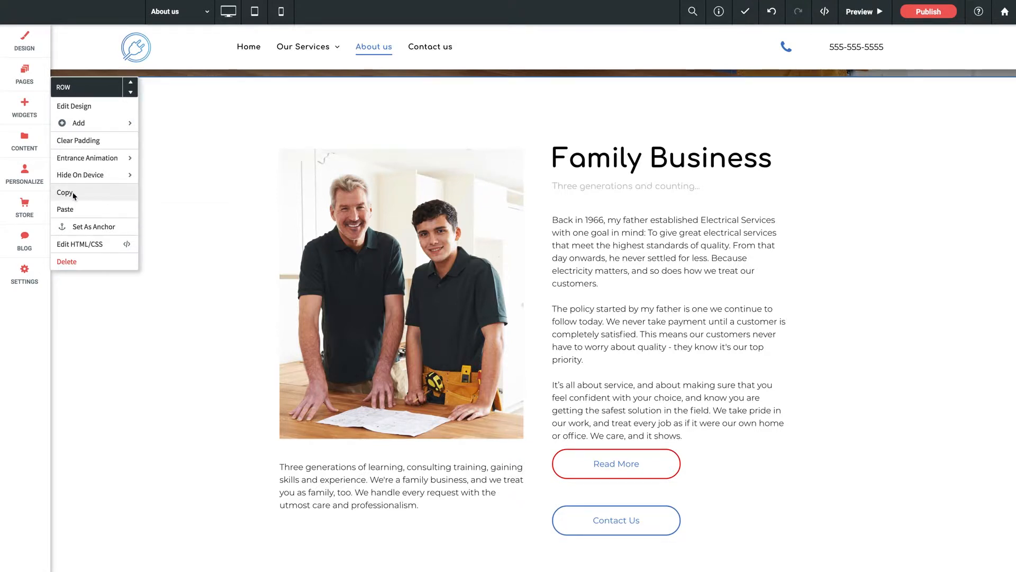
pyautogui.click(72, 195)
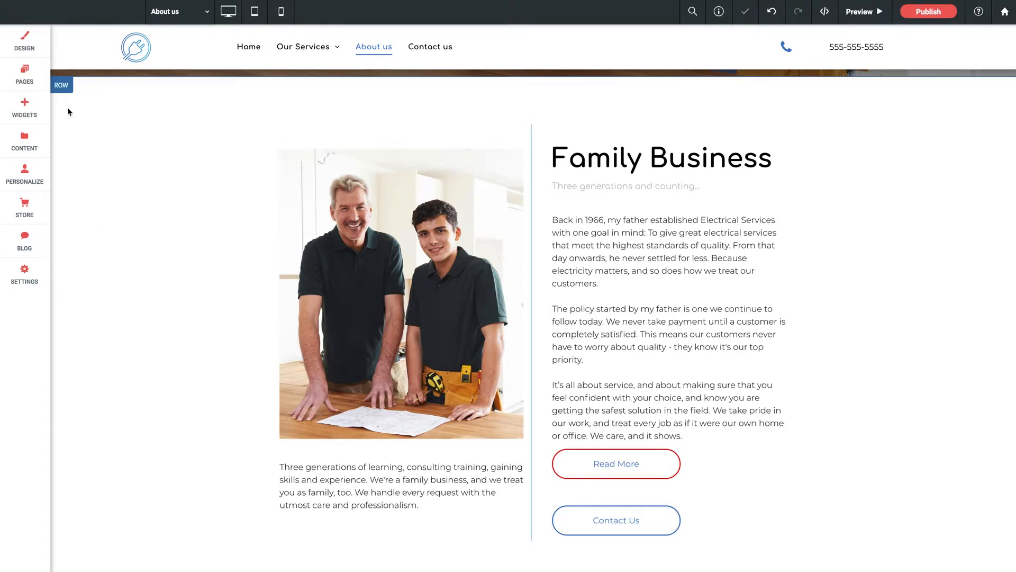
pyautogui.click(62, 88)
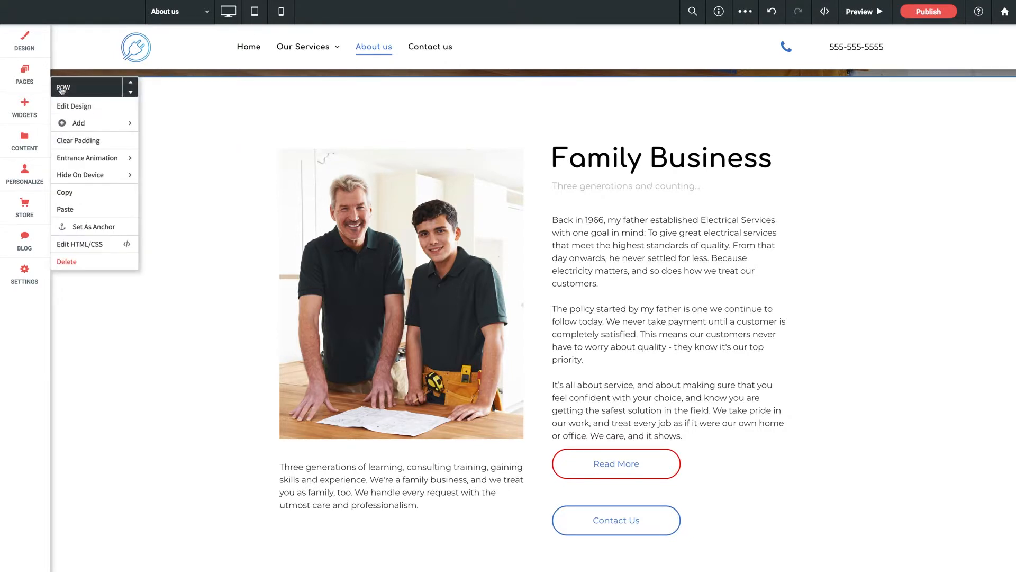
pyautogui.click(68, 206)
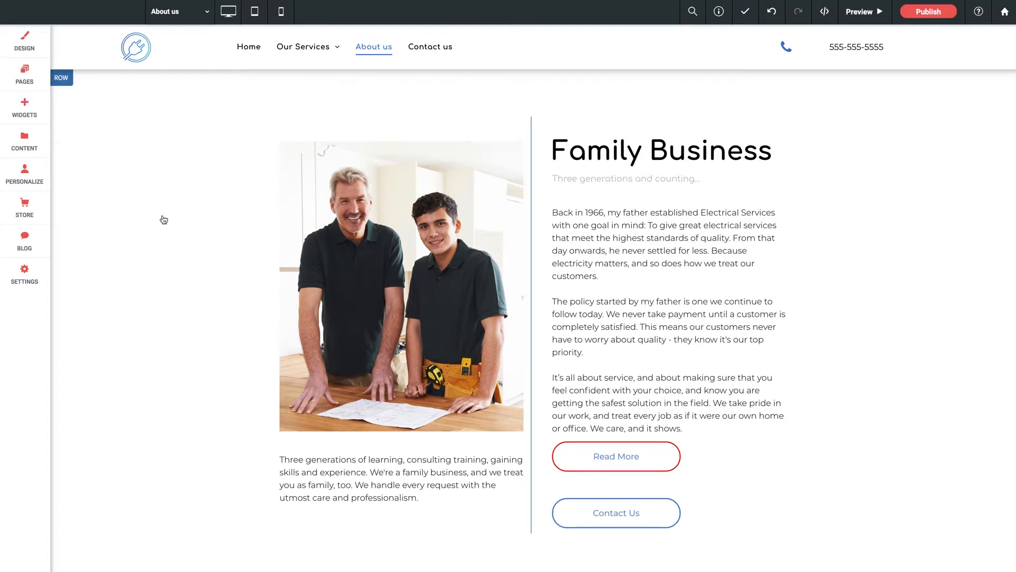
# Hide the upper, original Family Business row on mobile.
pyautogui.scroll(1, 162, 220)
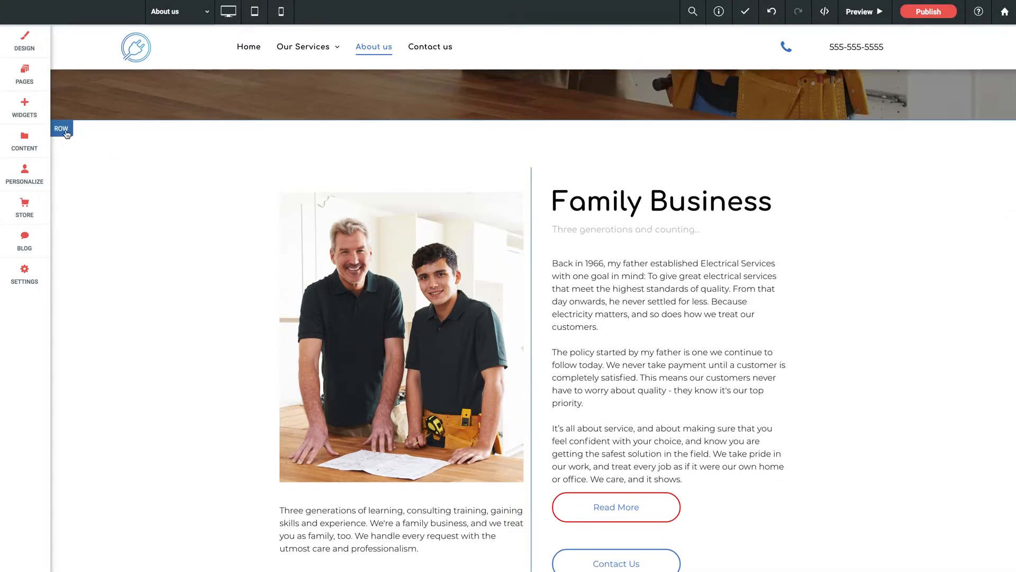
pyautogui.click(64, 131)
pyautogui.moveTo(98, 218)
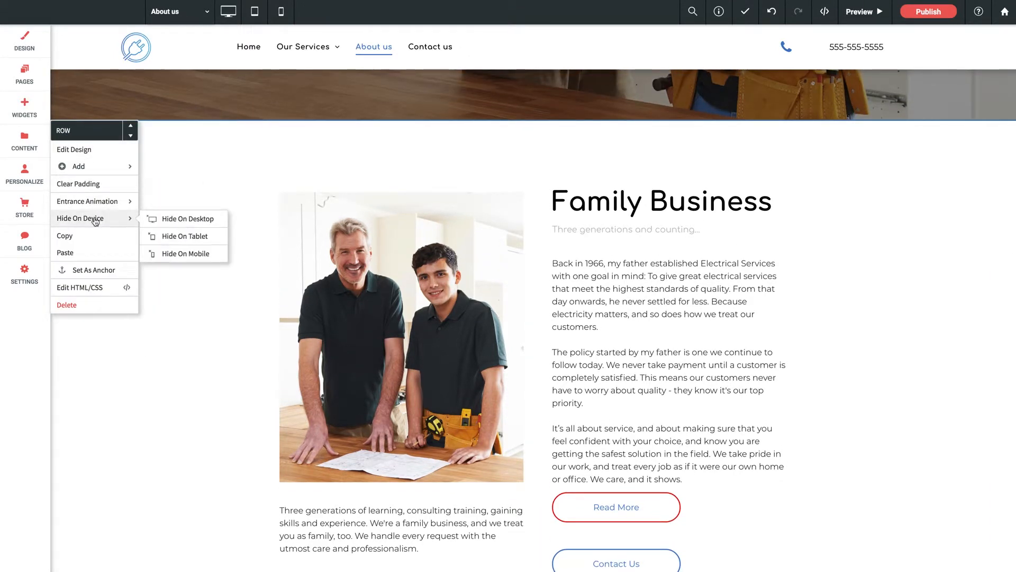
pyautogui.click(182, 254)
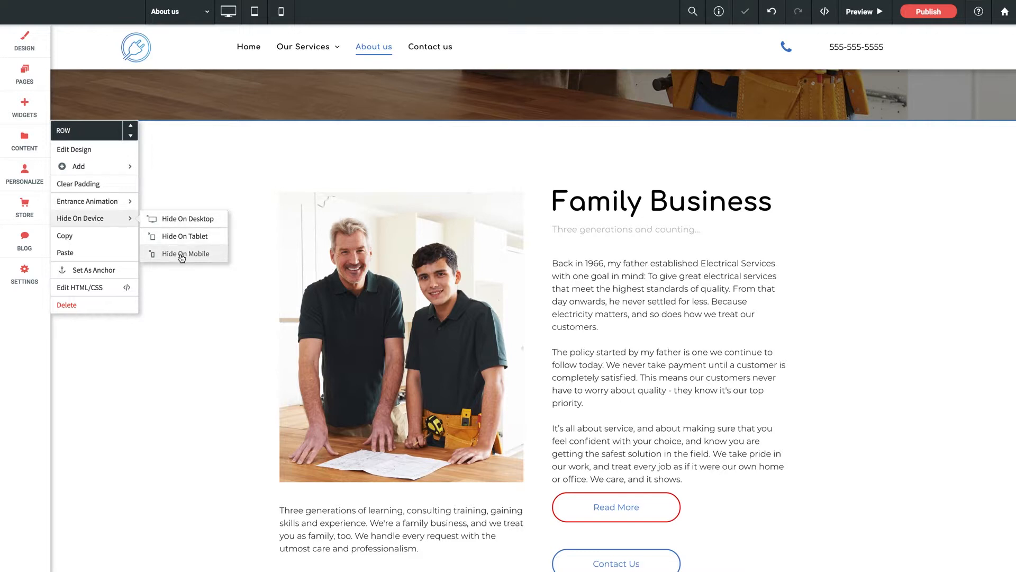
pyautogui.click(245, 314)
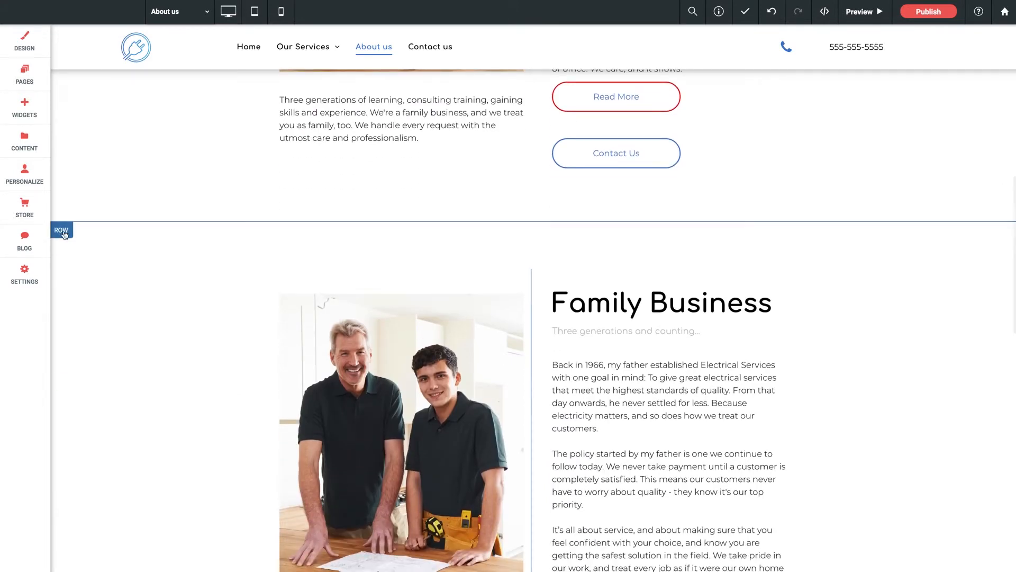
# Hide the lower, duplicated Family Business row on tablet and on desktop.
pyautogui.click(64, 233)
pyautogui.moveTo(106, 321)
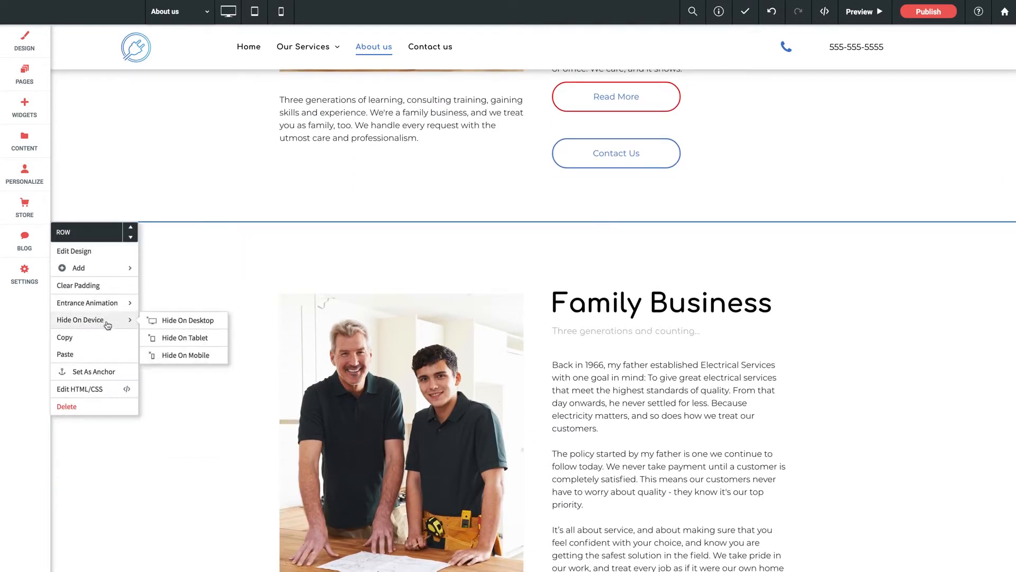
pyautogui.click(179, 340)
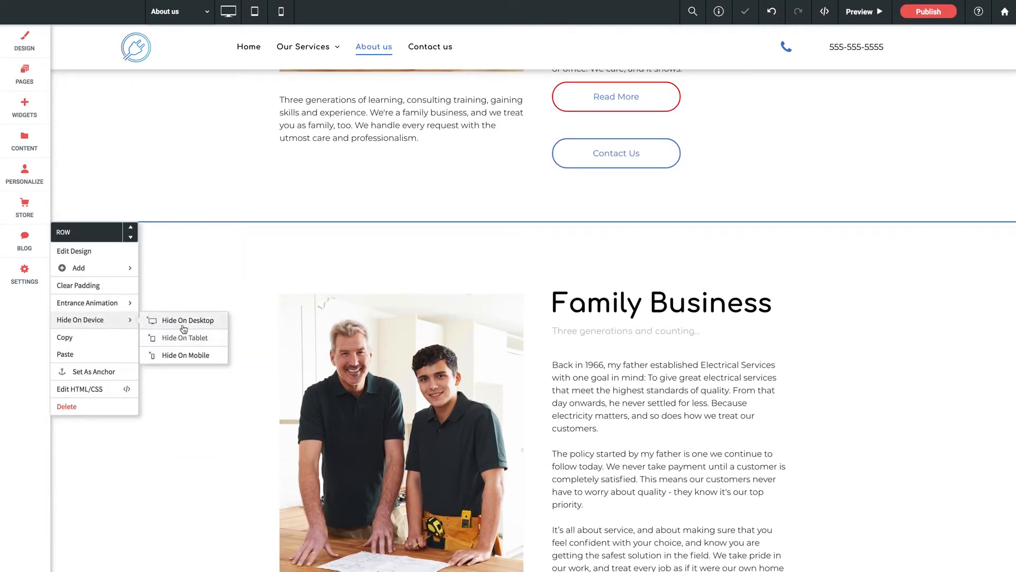
pyautogui.click(185, 321)
pyautogui.scroll(7, 167, 156)
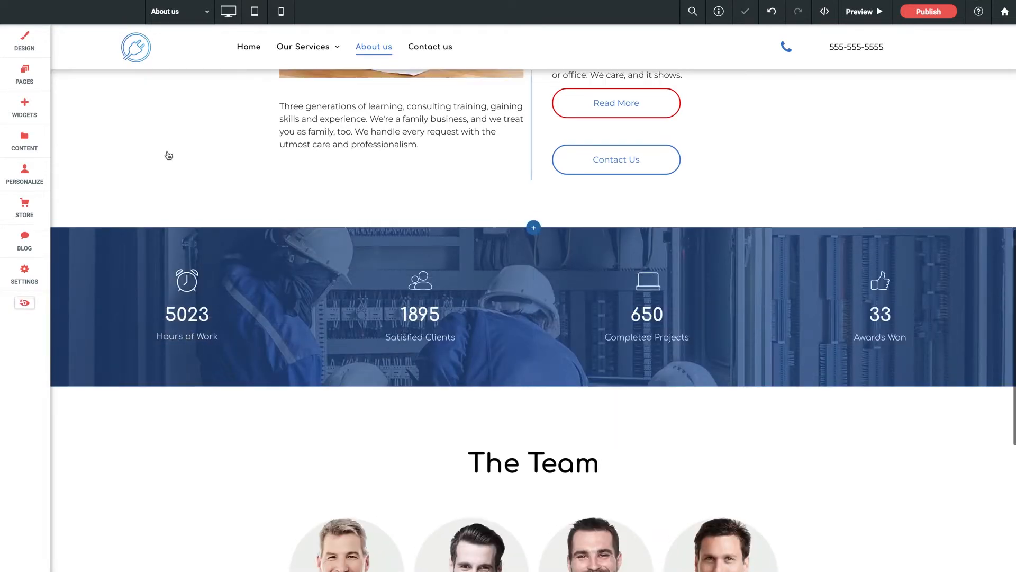
pyautogui.scroll(-1, 166, 156)
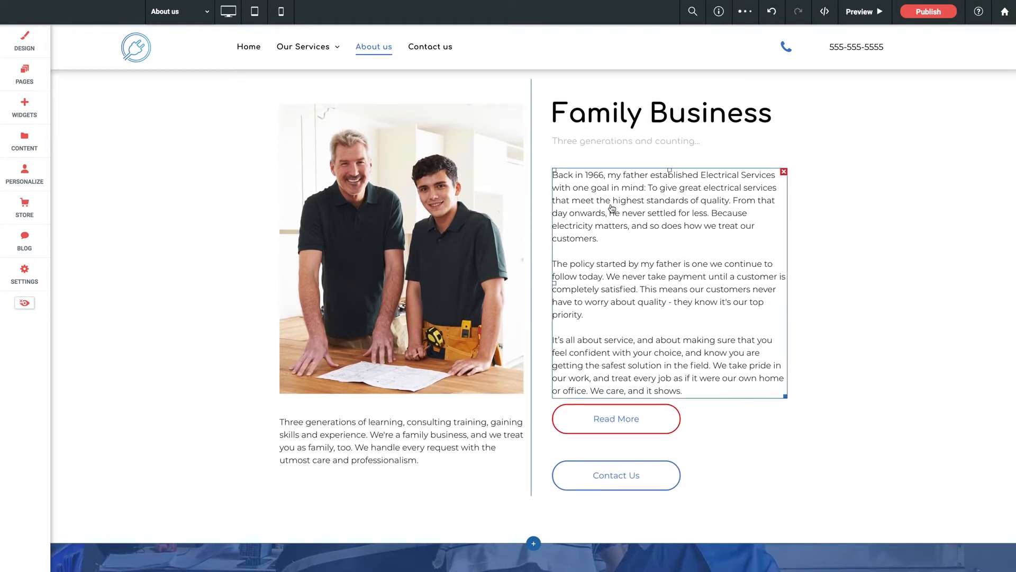
pyautogui.scroll(1, 535, 211)
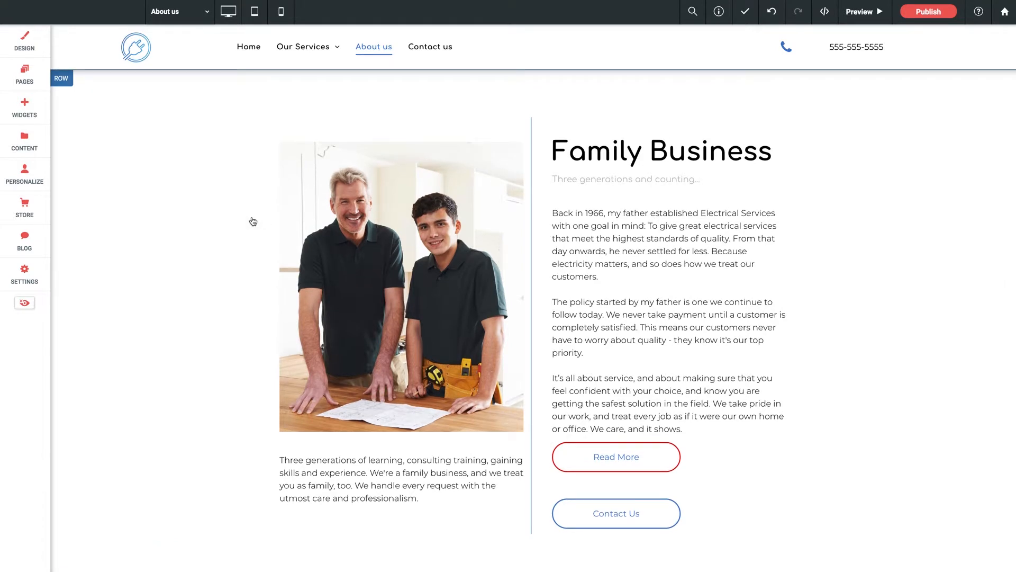
# Check how the Family Business section displays in mobile, tablet and desktop views.
pyautogui.click(281, 11)
pyautogui.scroll(-10, 509, 265)
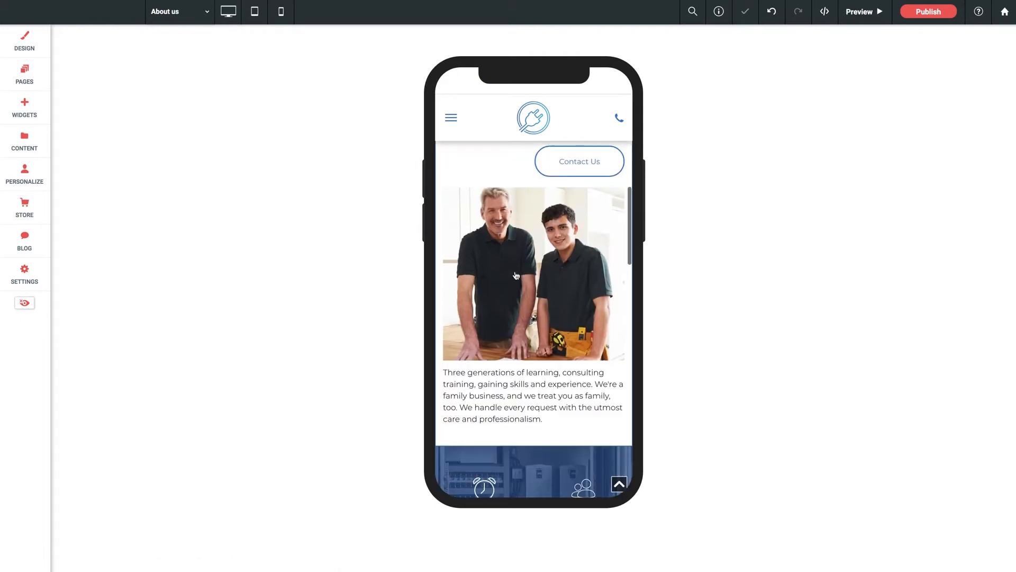
pyautogui.click(621, 192)
pyautogui.scroll(5, 509, 241)
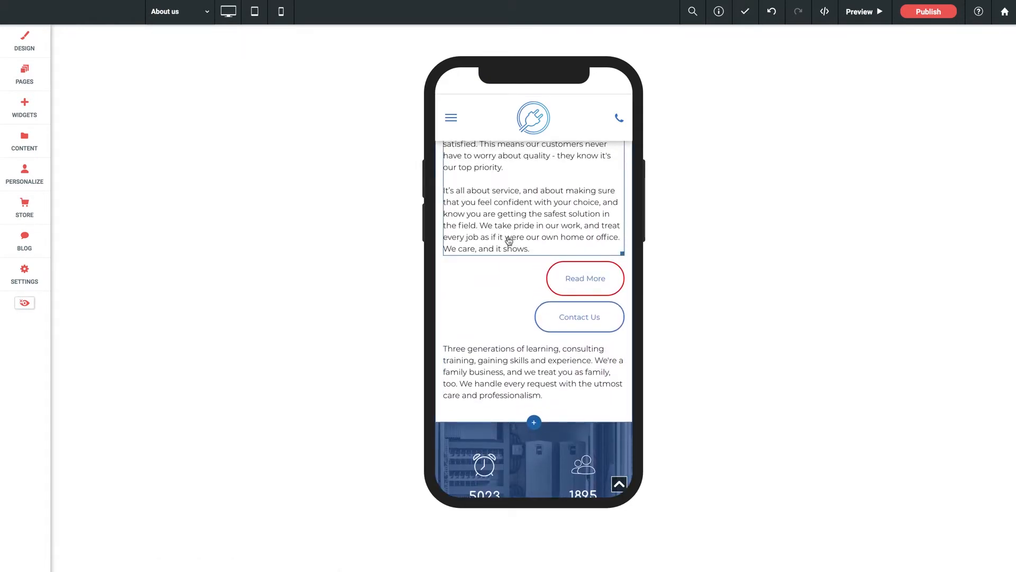
pyautogui.click(373, 109)
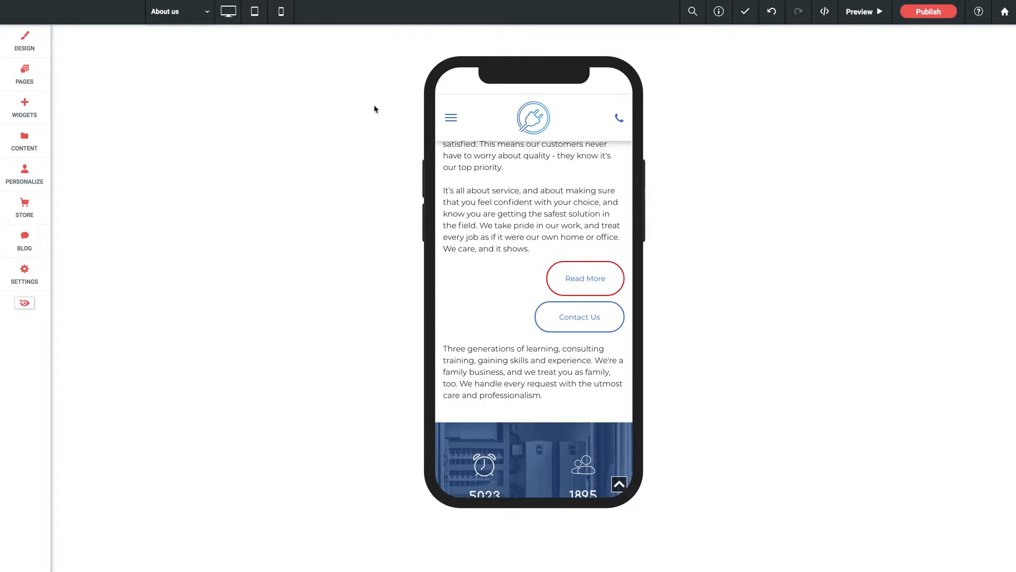
pyautogui.click(255, 11)
pyautogui.scroll(-5, 527, 270)
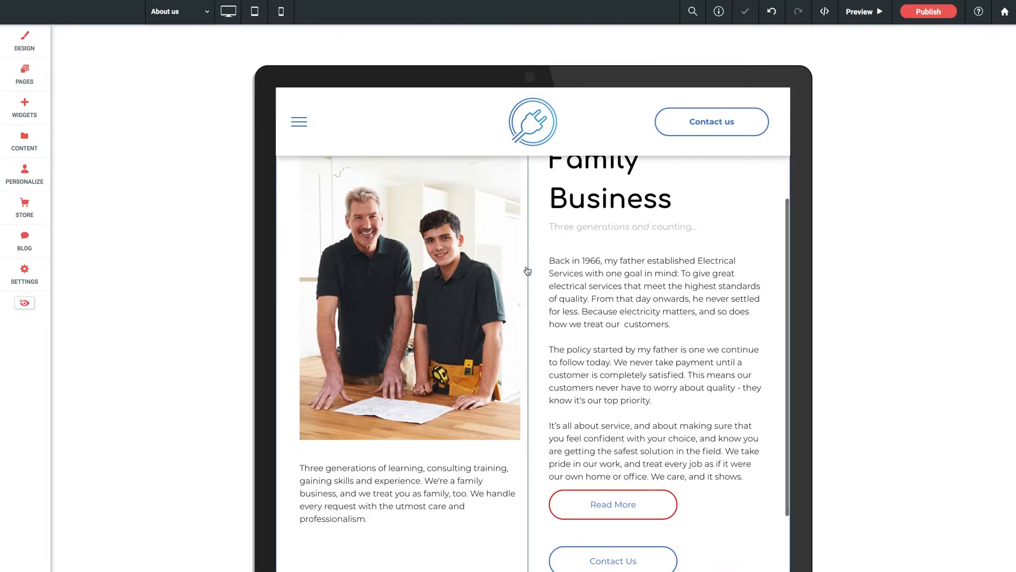
pyautogui.click(229, 12)
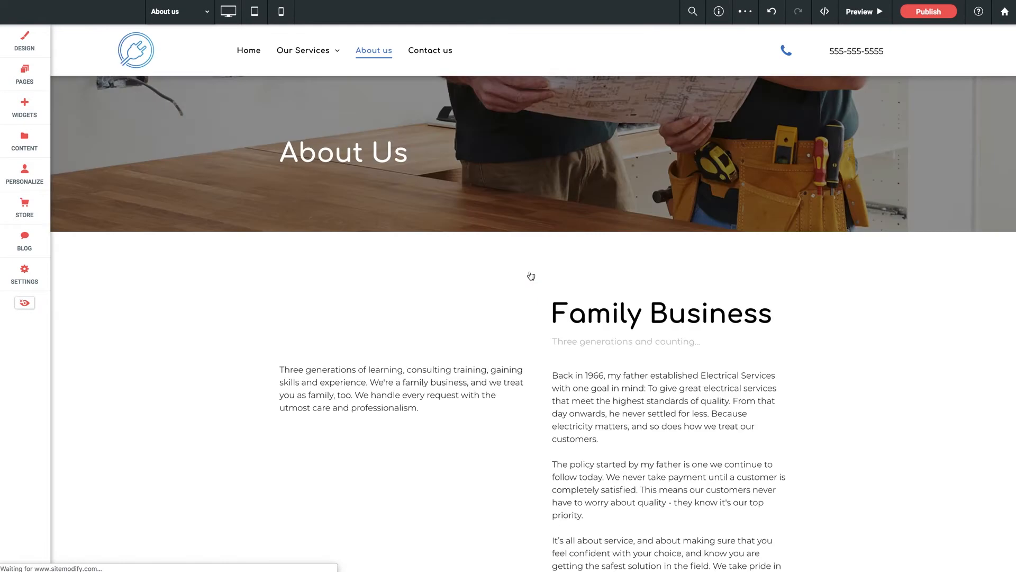
pyautogui.scroll(-3, 528, 274)
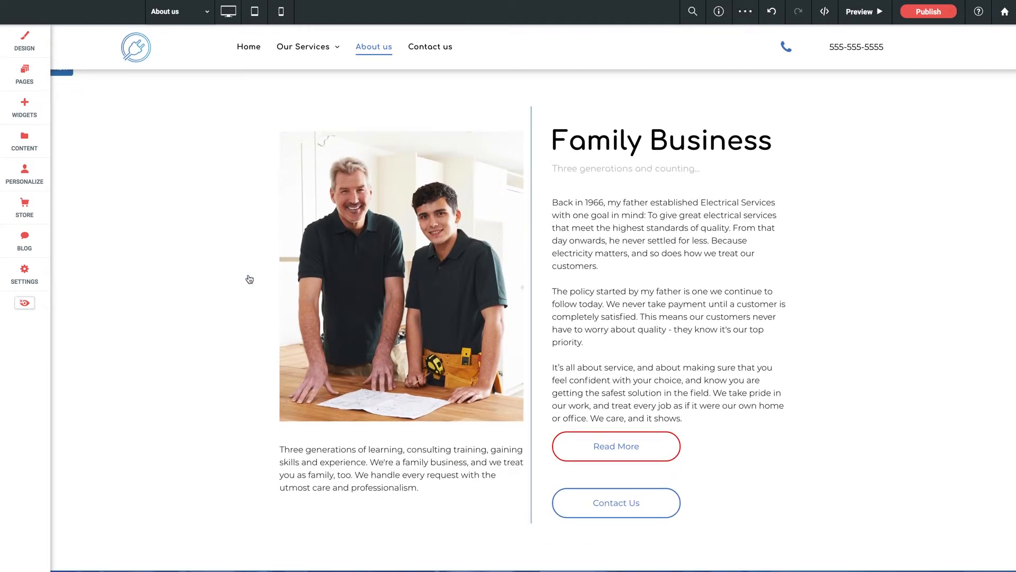
pyautogui.scroll(-2, 249, 279)
pyautogui.scroll(2, 249, 279)
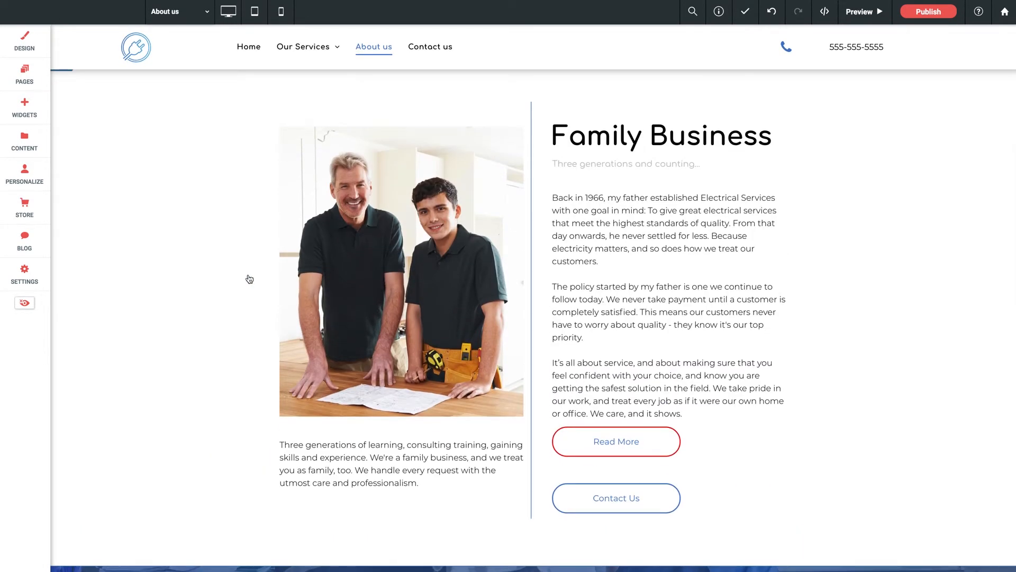
# Switch from editing the About us page to the Home page in desktop view.
pyautogui.click(177, 11)
pyautogui.click(168, 37)
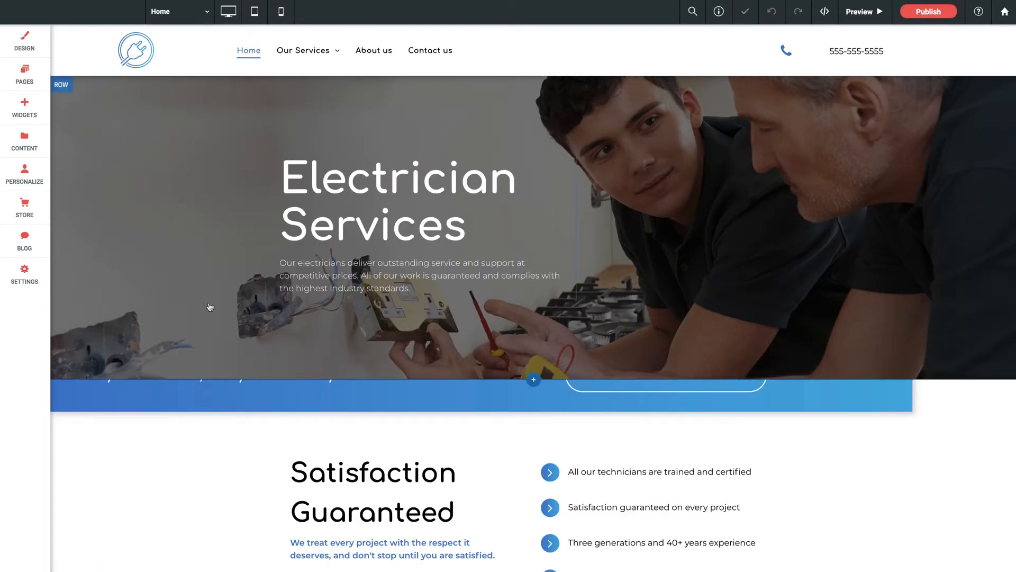
pyautogui.scroll(-10, 240, 377)
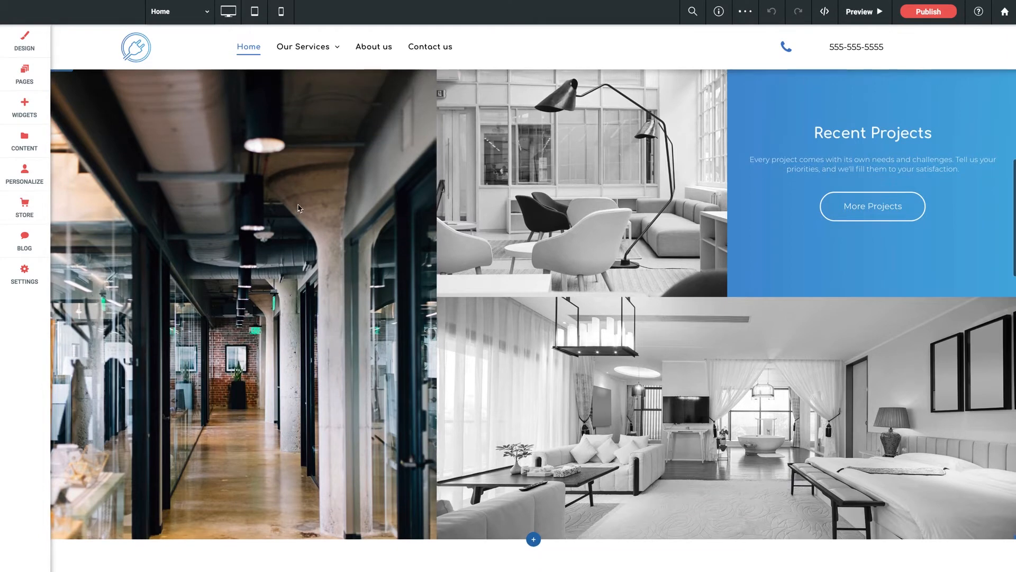
# Review the desktop-only layout choices in the design settings of the Home page photo gallery.
pyautogui.click(299, 208)
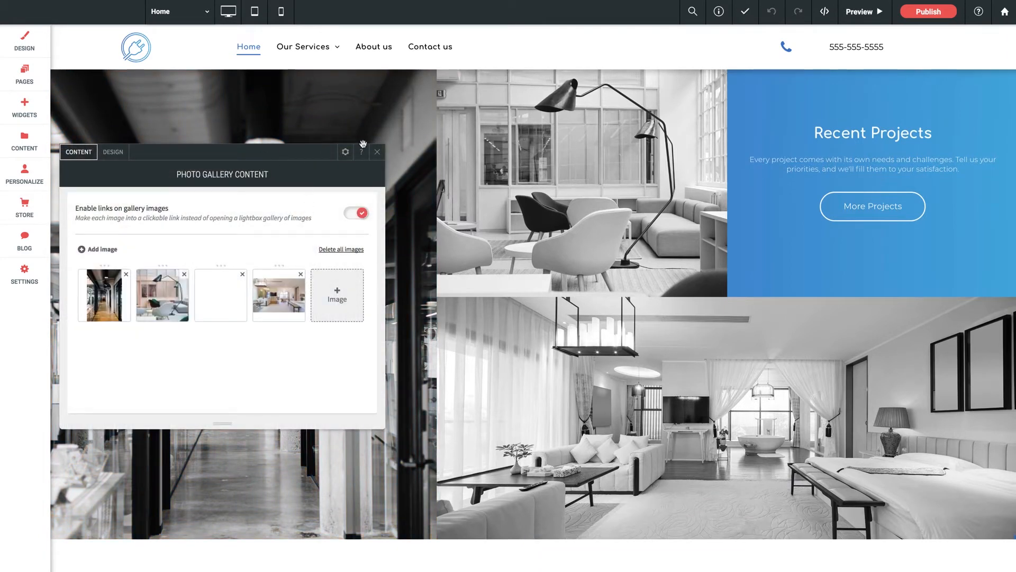
pyautogui.moveTo(262, 154); pyautogui.dragTo(440, 134)
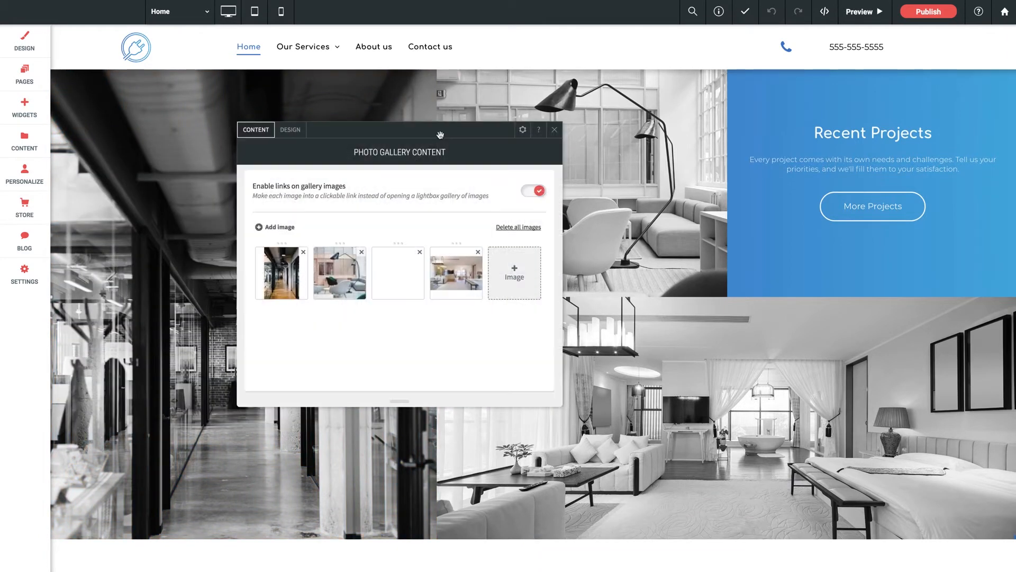
pyautogui.click(292, 134)
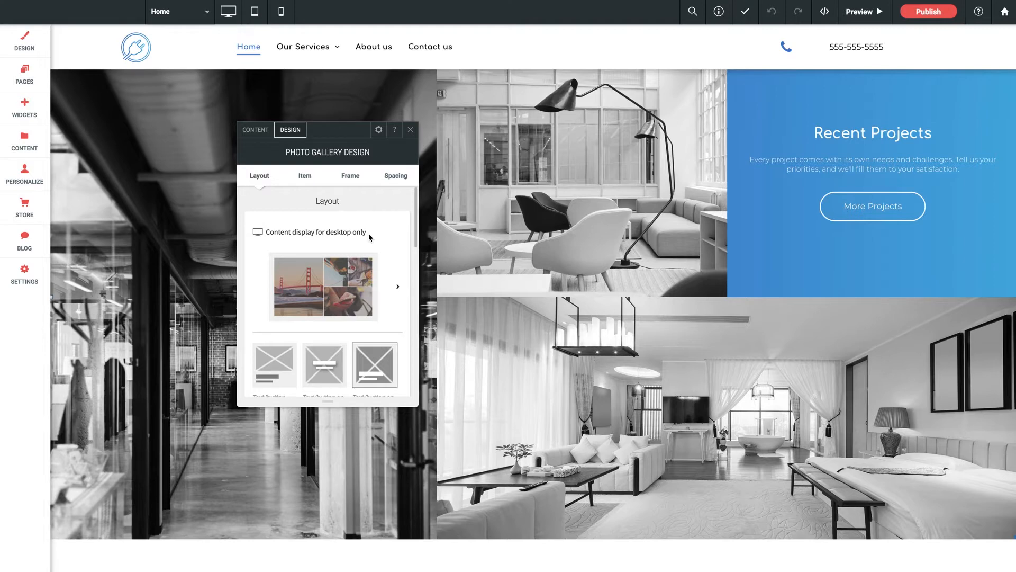
pyautogui.click(355, 286)
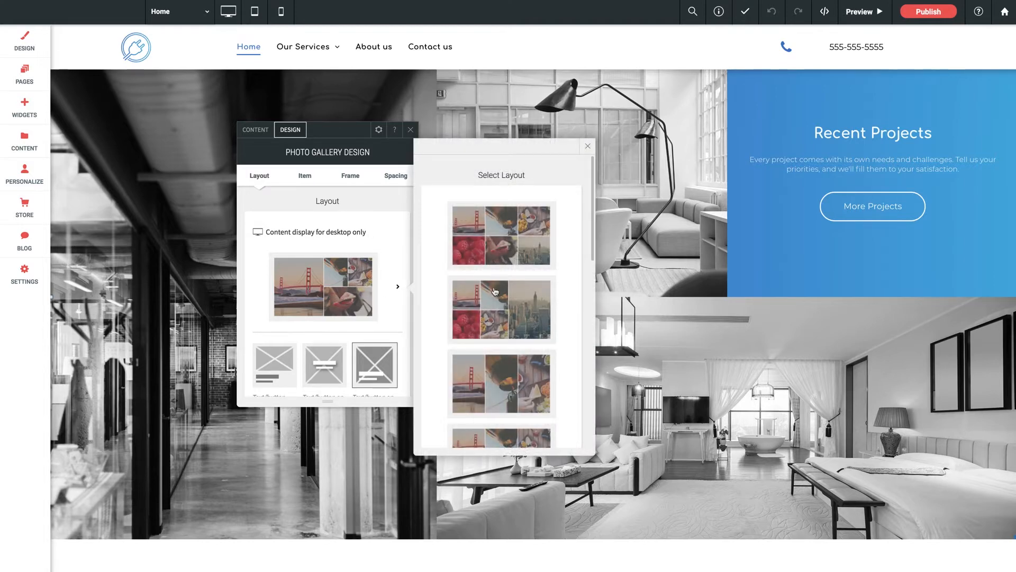
pyautogui.click(587, 146)
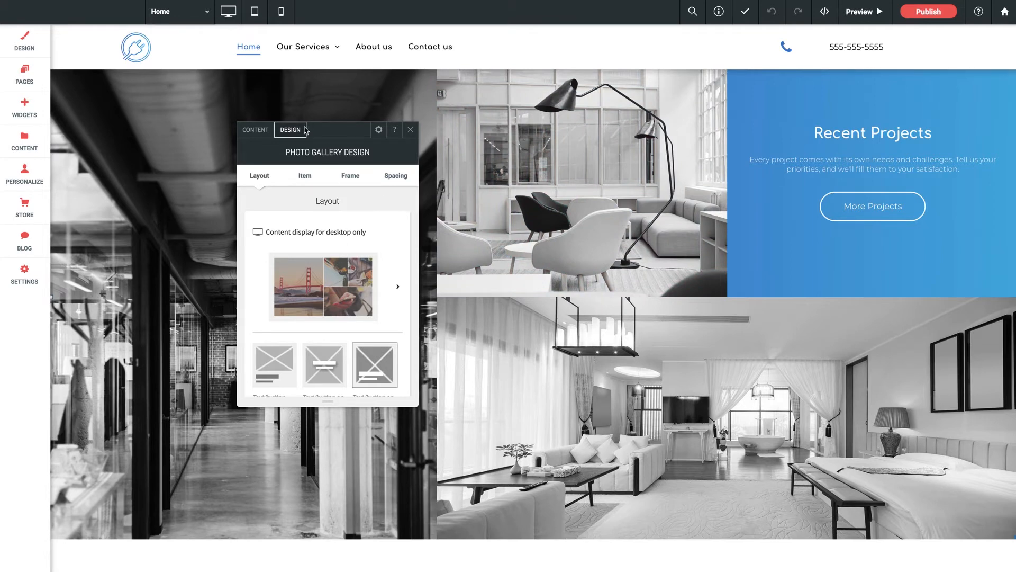
pyautogui.click(411, 130)
# Switch the Home page to tablet view and check the photo gallery's tablet-only layout in its design settings.
pyautogui.click(254, 11)
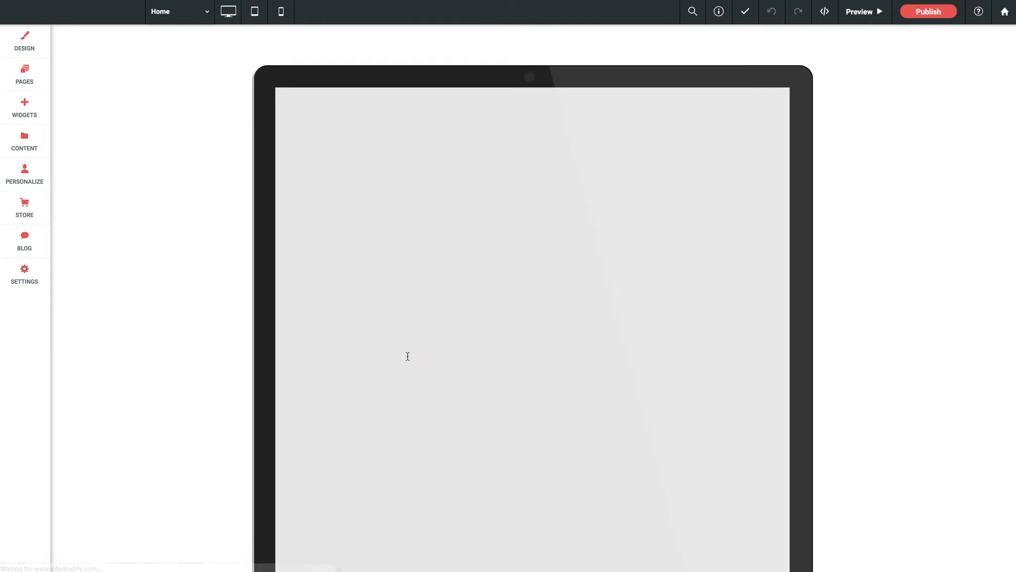
pyautogui.scroll(-20, 405, 363)
pyautogui.scroll(12, 405, 363)
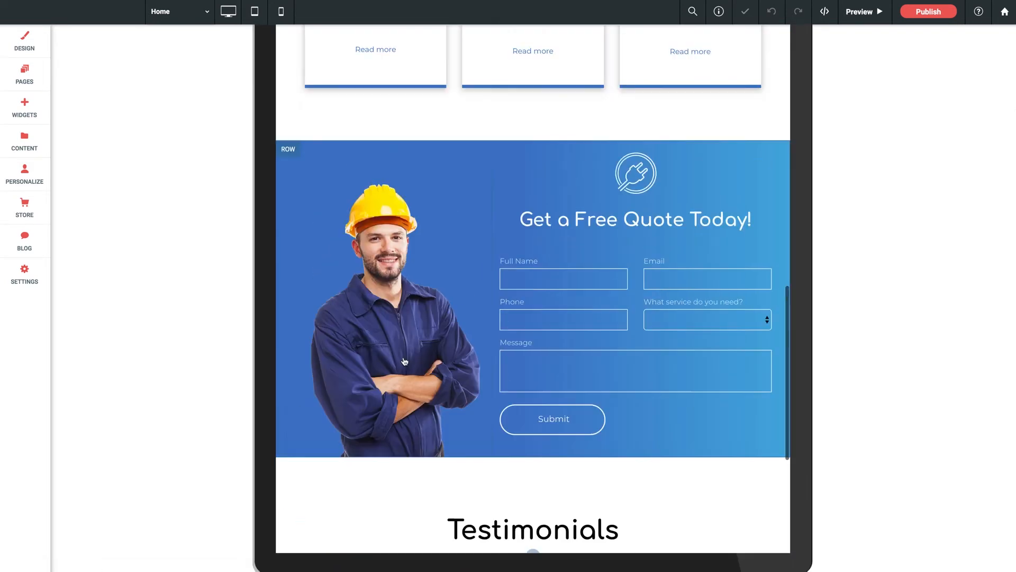
pyautogui.scroll(10, 405, 362)
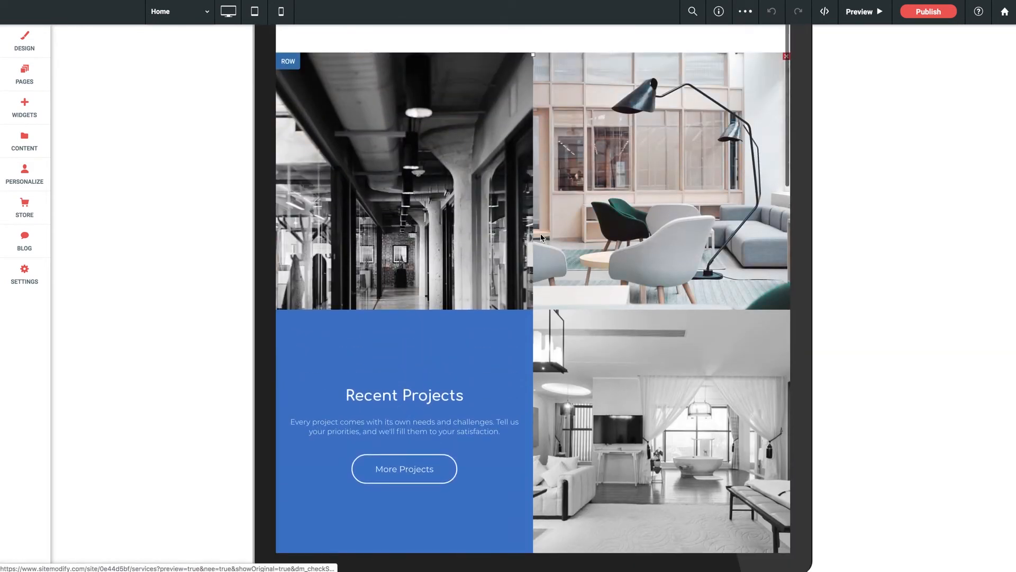
pyautogui.click(541, 238)
pyautogui.click(105, 152)
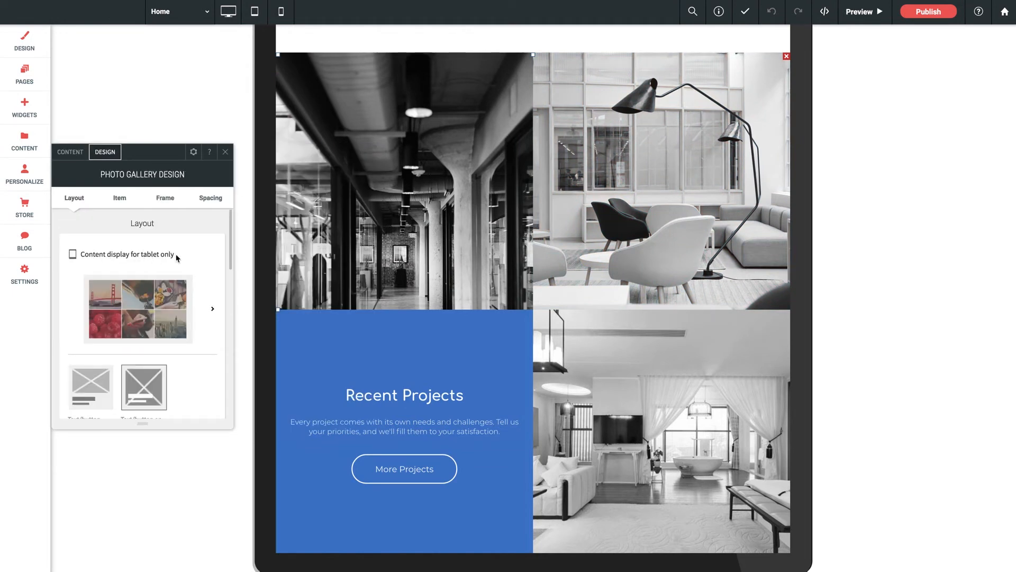
pyautogui.click(225, 153)
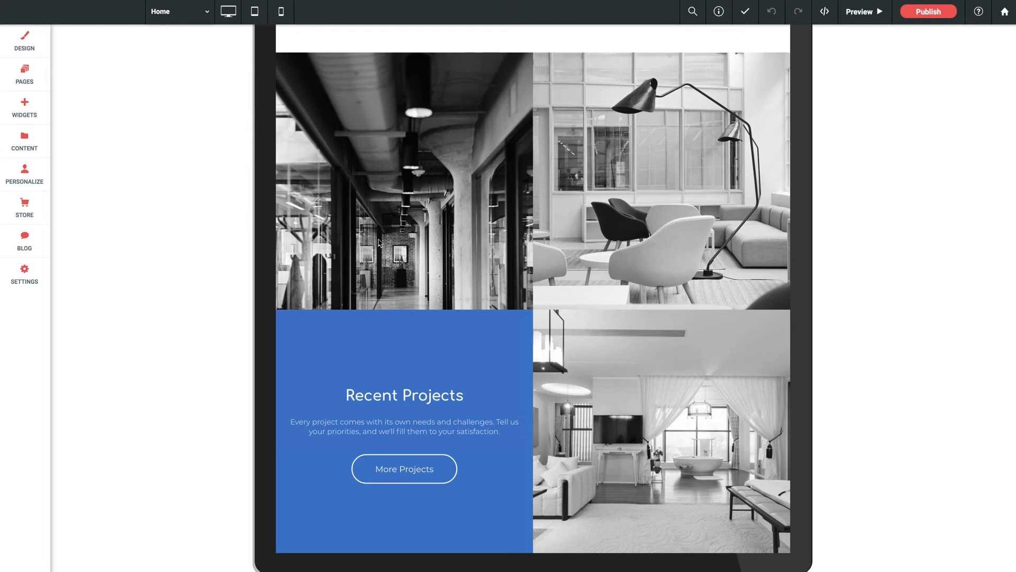
pyautogui.scroll(4, 380, 242)
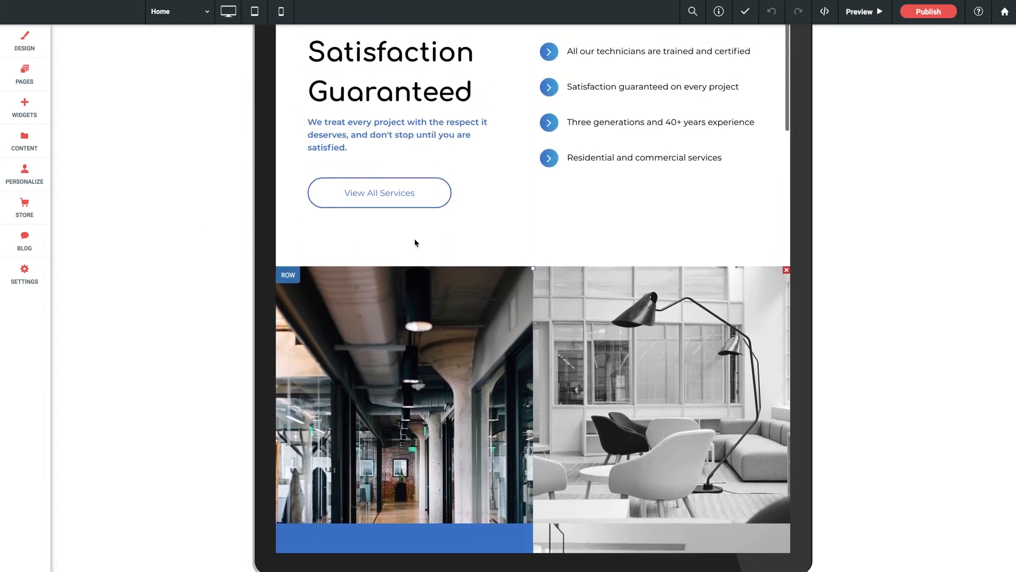
pyautogui.scroll(1, 415, 243)
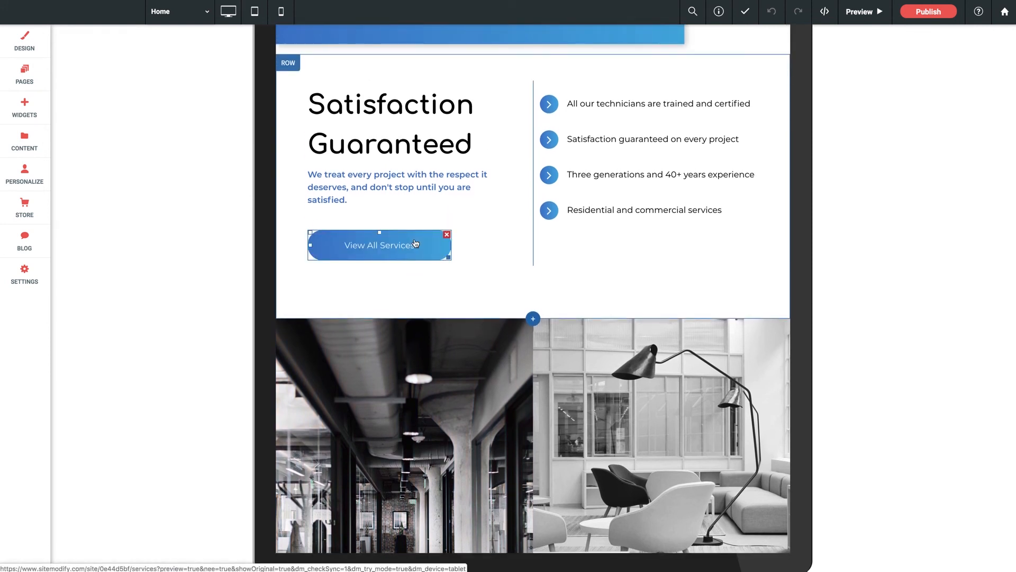
pyautogui.scroll(-3, 416, 244)
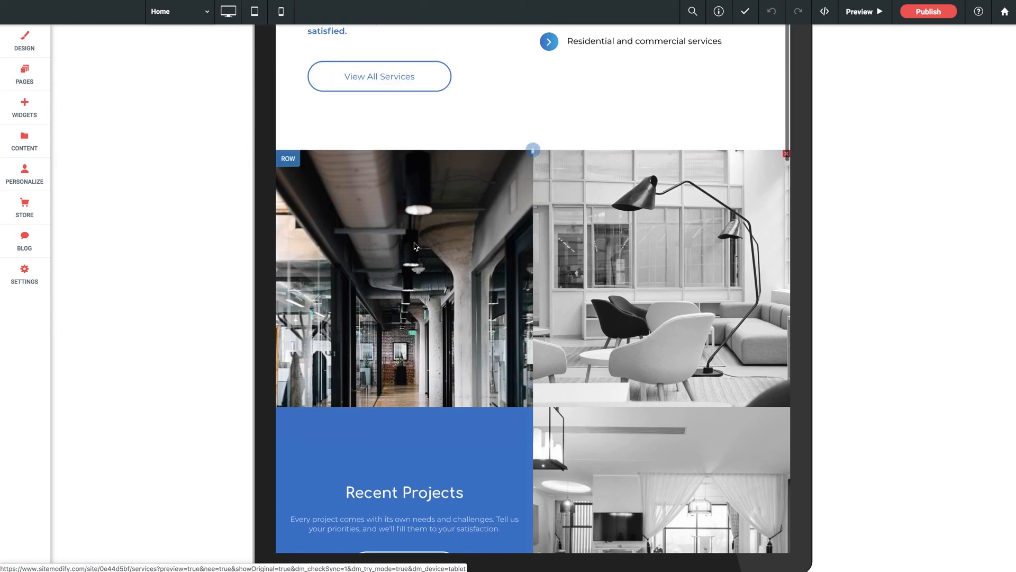
pyautogui.scroll(-2, 415, 245)
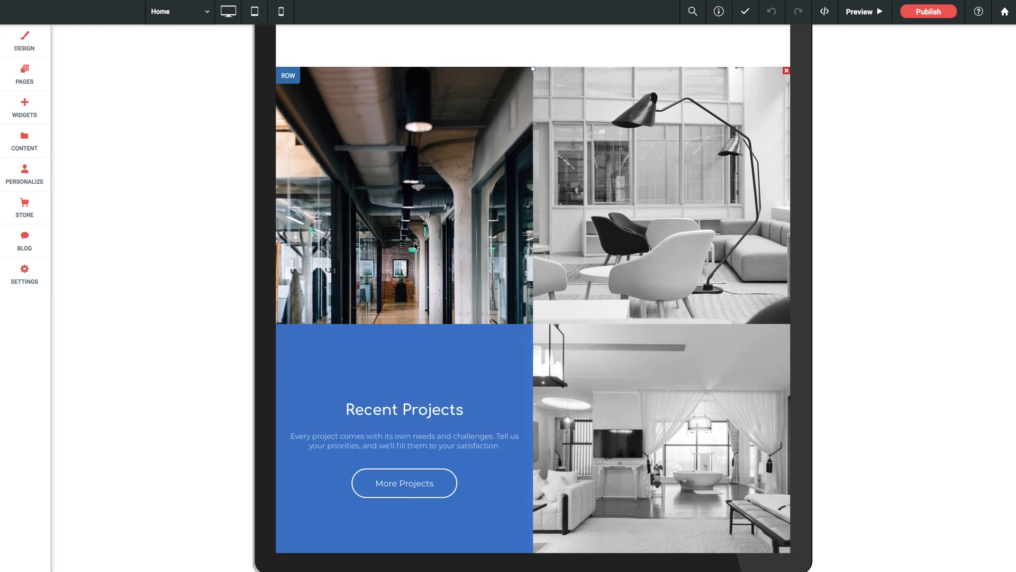
pyautogui.scroll(10, 414, 249)
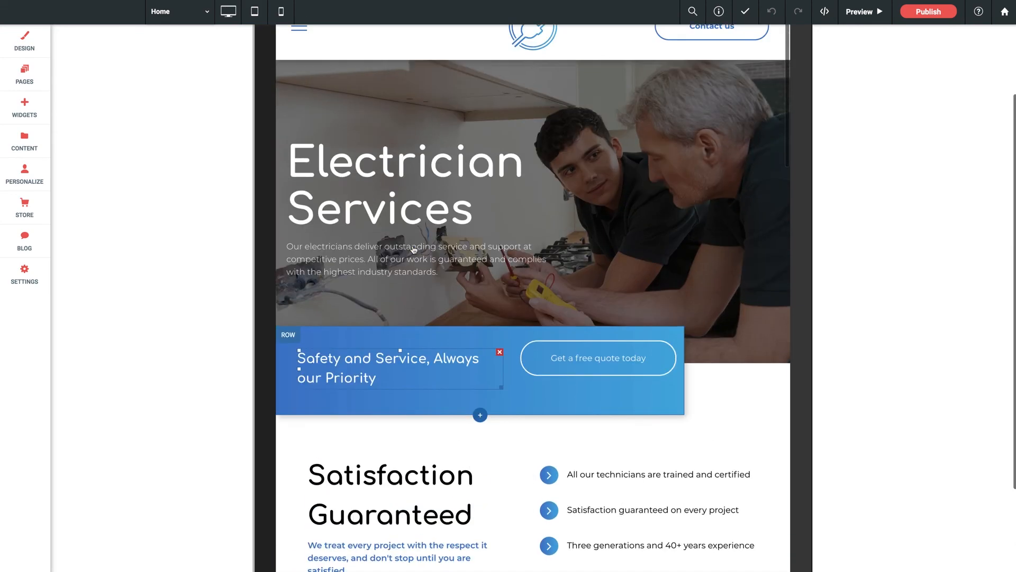